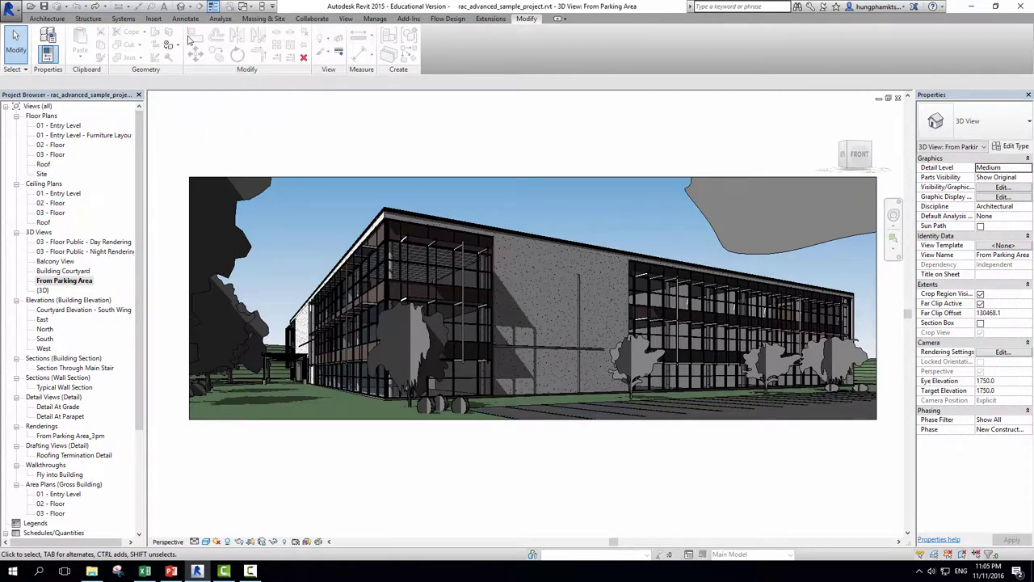
# - Open the 01 - Entry Level - Furniture Layout plan and zoom in on the round dining tables
pyautogui.doubleClick(71, 136)
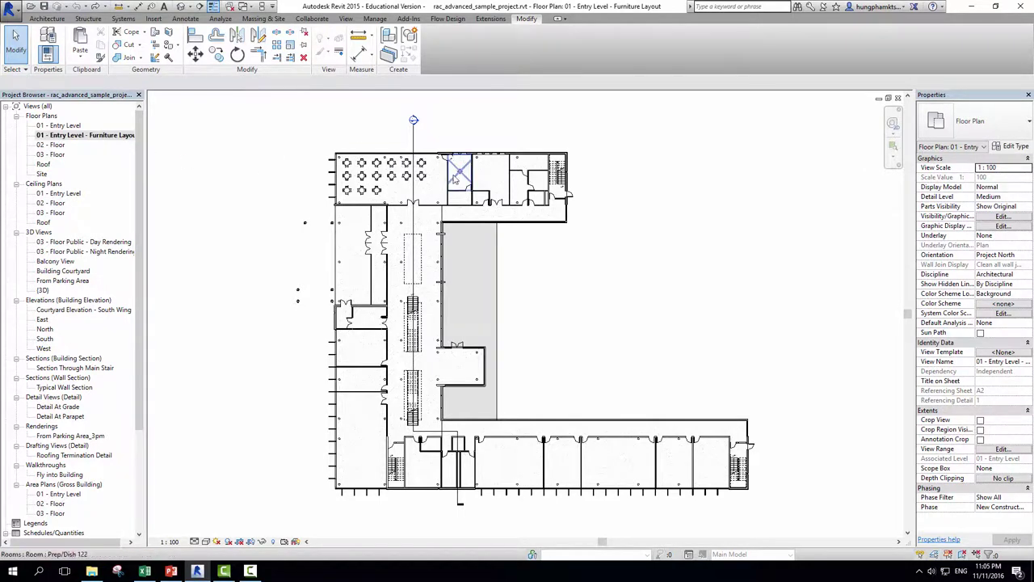
pyautogui.scroll(1, 275, 156)
pyautogui.scroll(1, 275, 156)
pyautogui.scroll(1, 274, 156)
pyautogui.scroll(1, 235, 126)
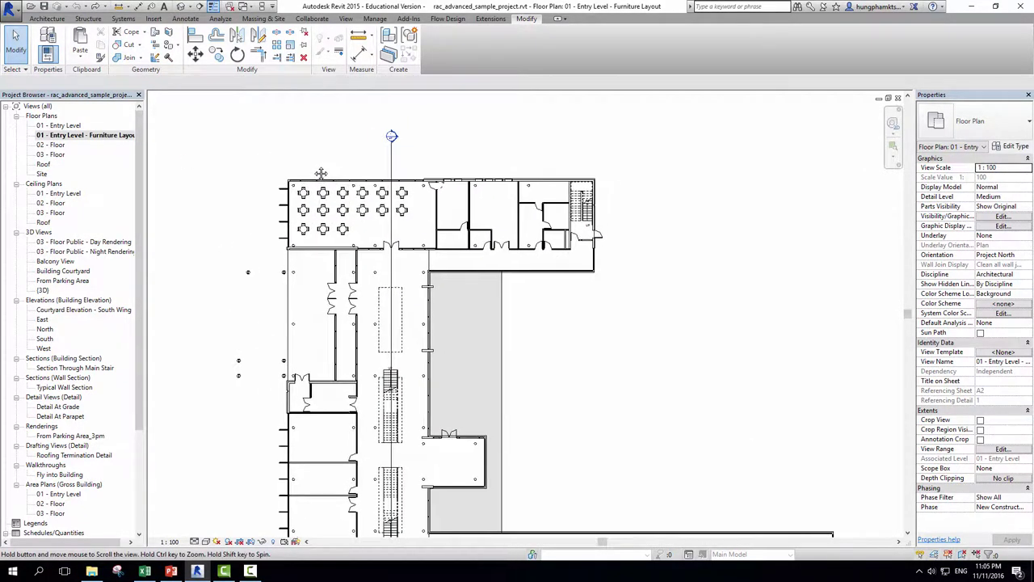
pyautogui.scroll(1, 192, 94)
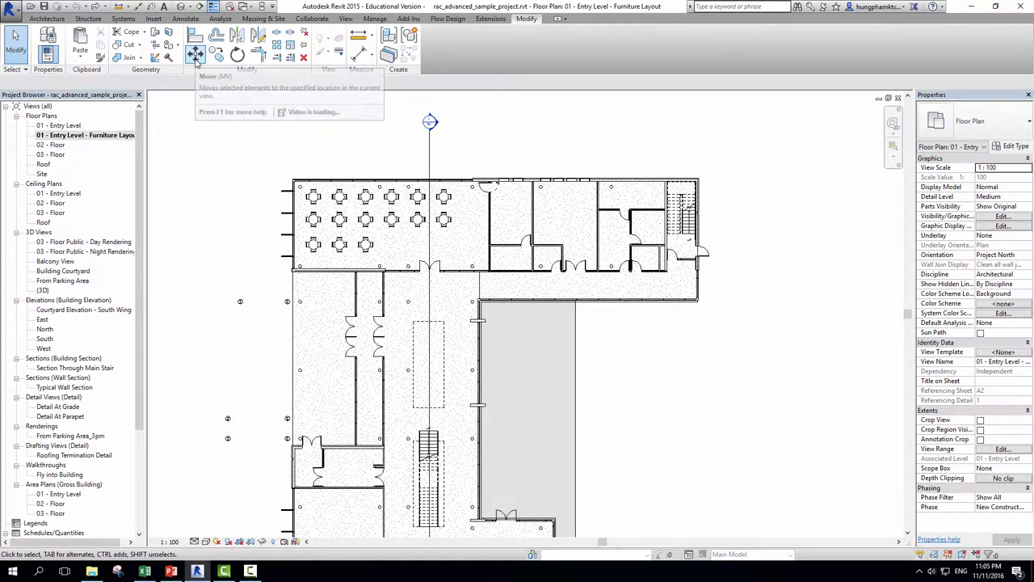
pyautogui.scroll(1, 361, 206)
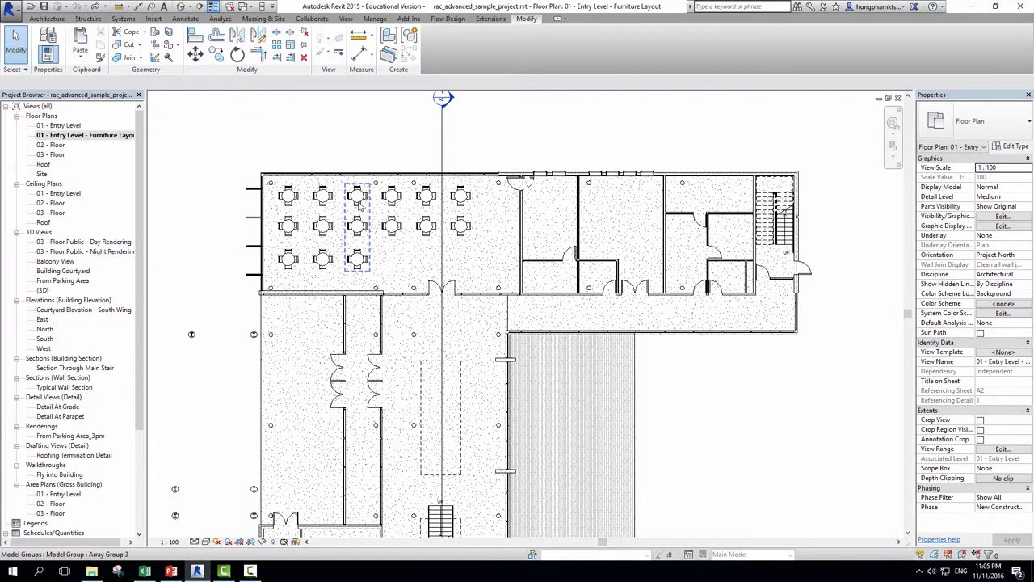
pyautogui.scroll(1, 363, 194)
pyautogui.scroll(-1, 369, 184)
pyautogui.scroll(-1, 380, 170)
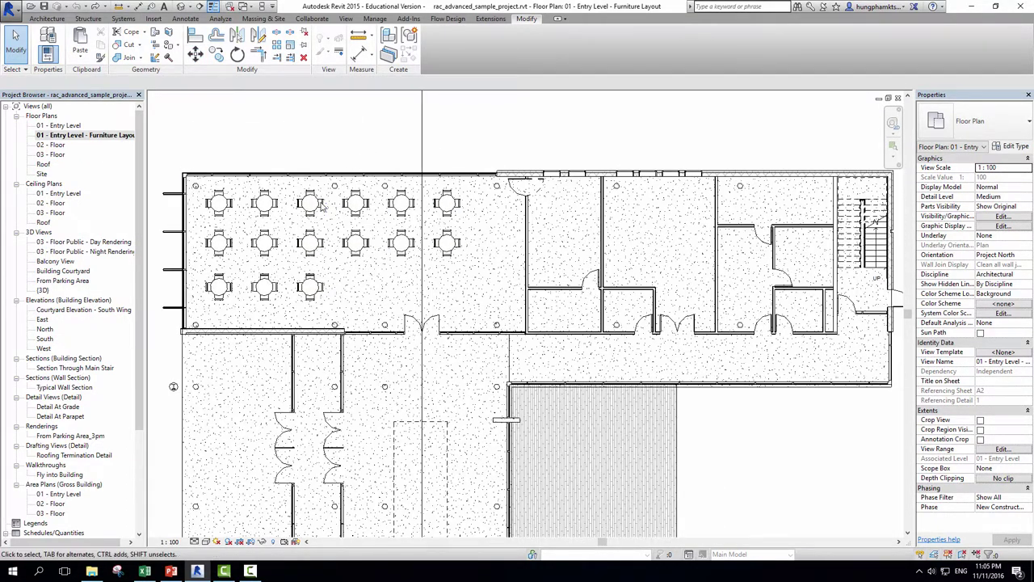
pyautogui.scroll(3, 321, 206)
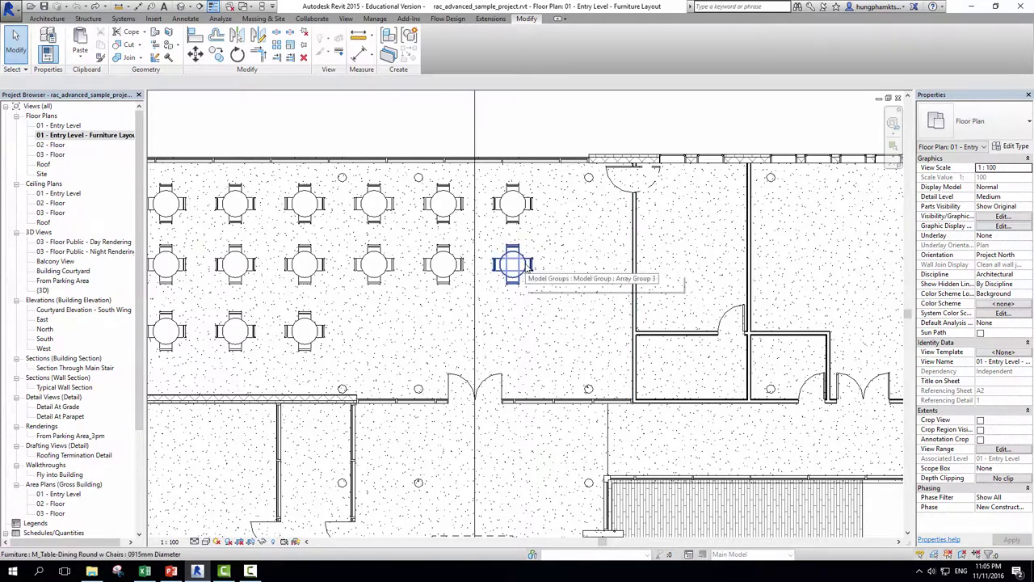
# - Select the lone middle-row dining table and start Move with the Disjoin option toggled
pyautogui.click(526, 269)
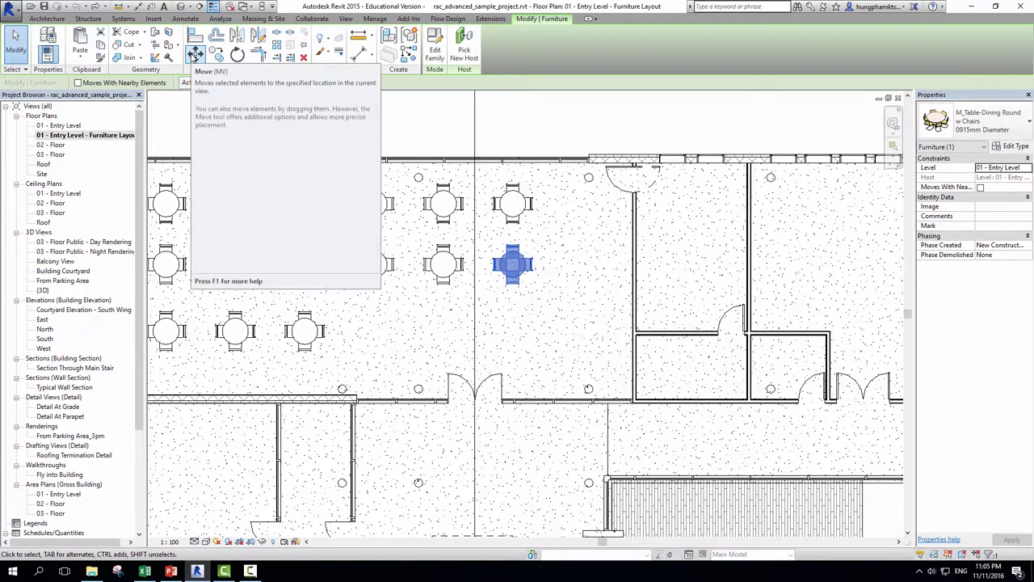
pyautogui.moveTo(195, 54)
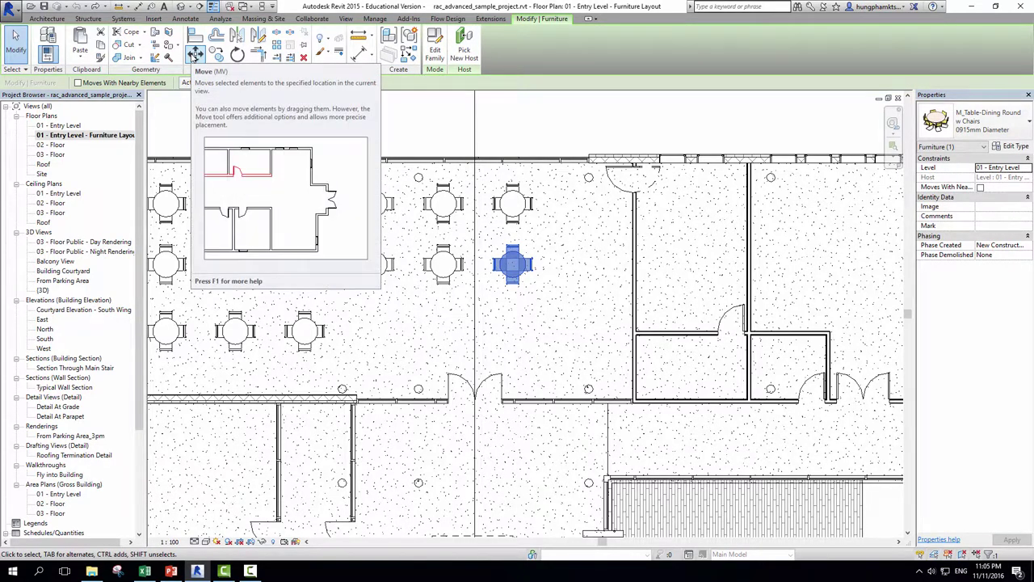
pyautogui.click(195, 55)
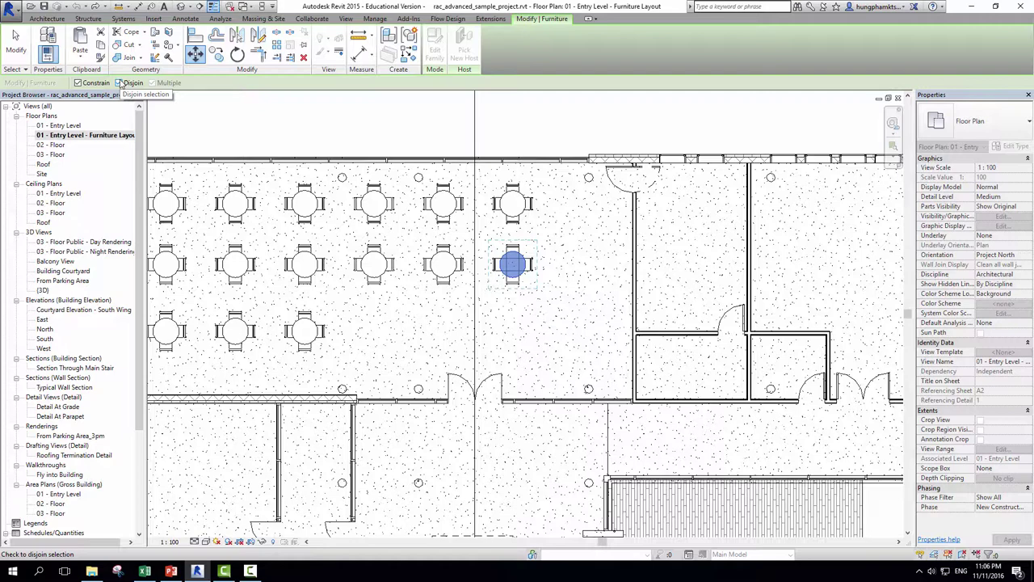
pyautogui.click(119, 82)
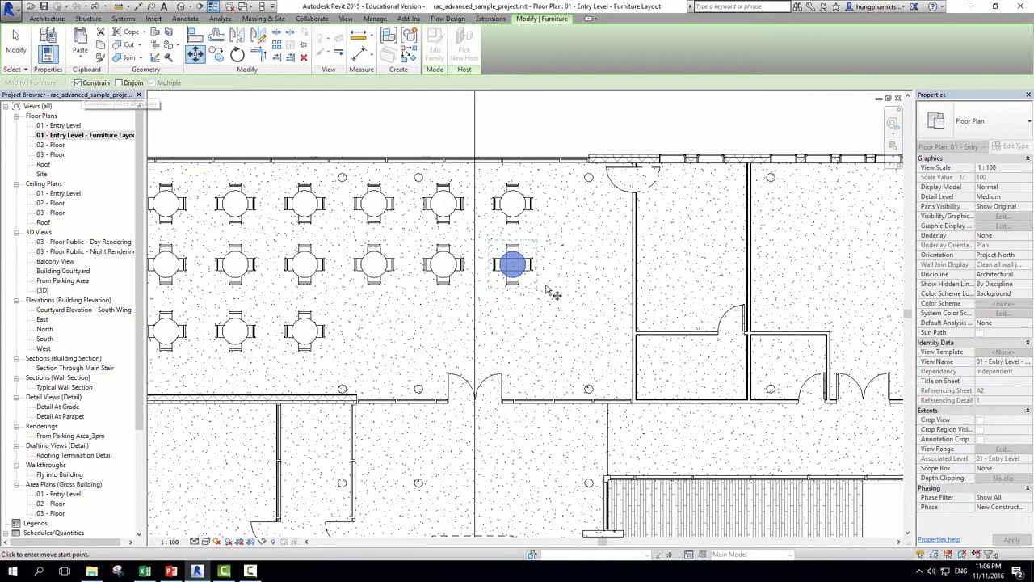
# - Move the lone dining table 2000 mm to the right from its centre point
pyautogui.scroll(2, 520, 279)
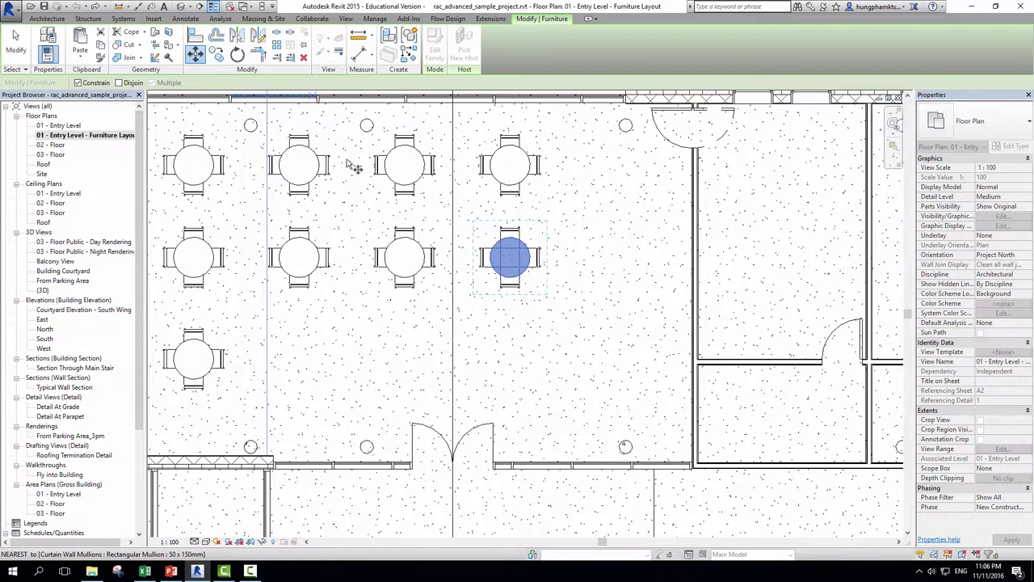
pyautogui.scroll(1, 545, 287)
pyautogui.scroll(2, 545, 287)
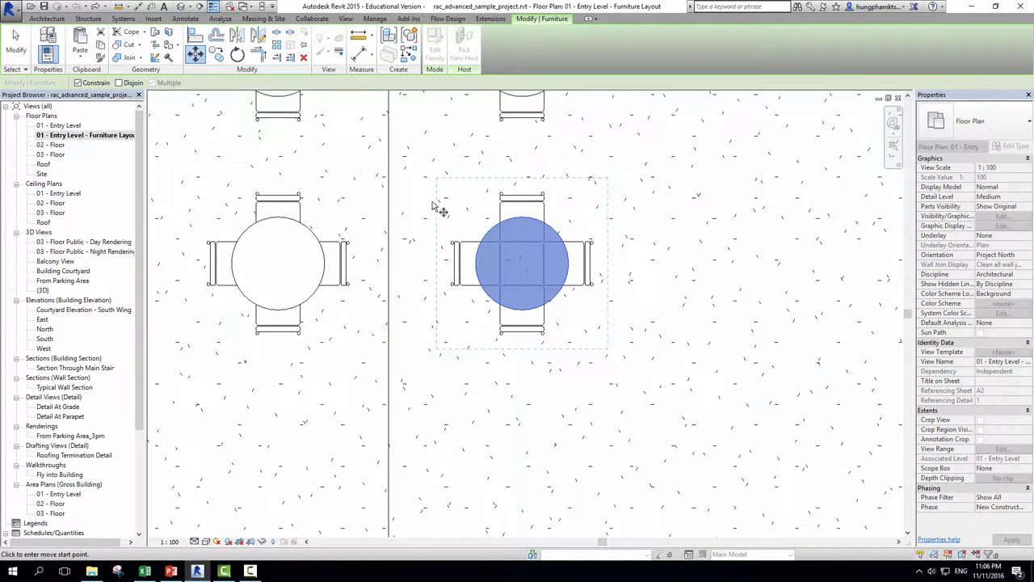
pyautogui.scroll(1, 526, 257)
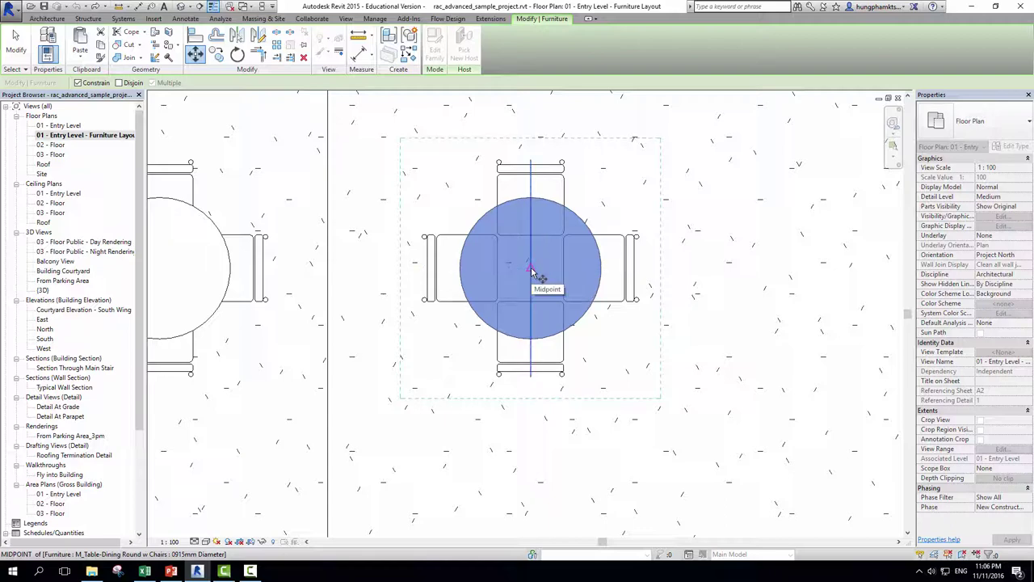
pyautogui.click(531, 271)
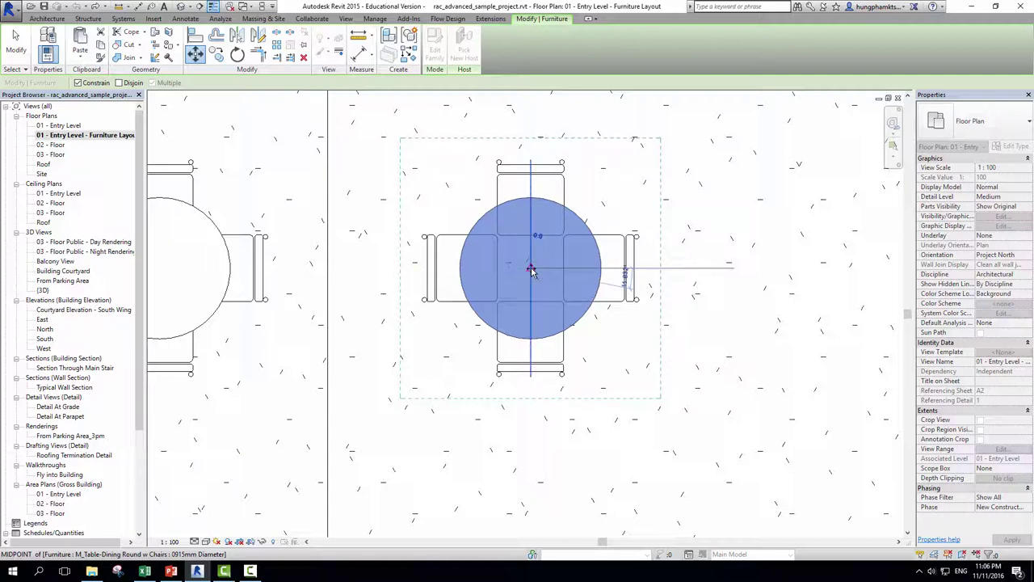
pyautogui.scroll(-4, 531, 271)
pyautogui.scroll(-2, 531, 270)
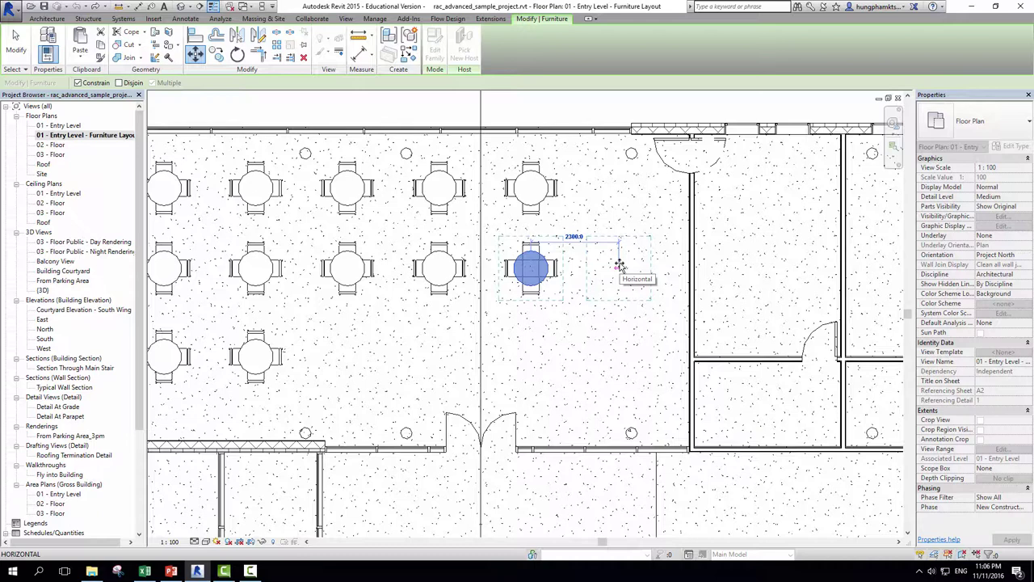
pyautogui.write('2')
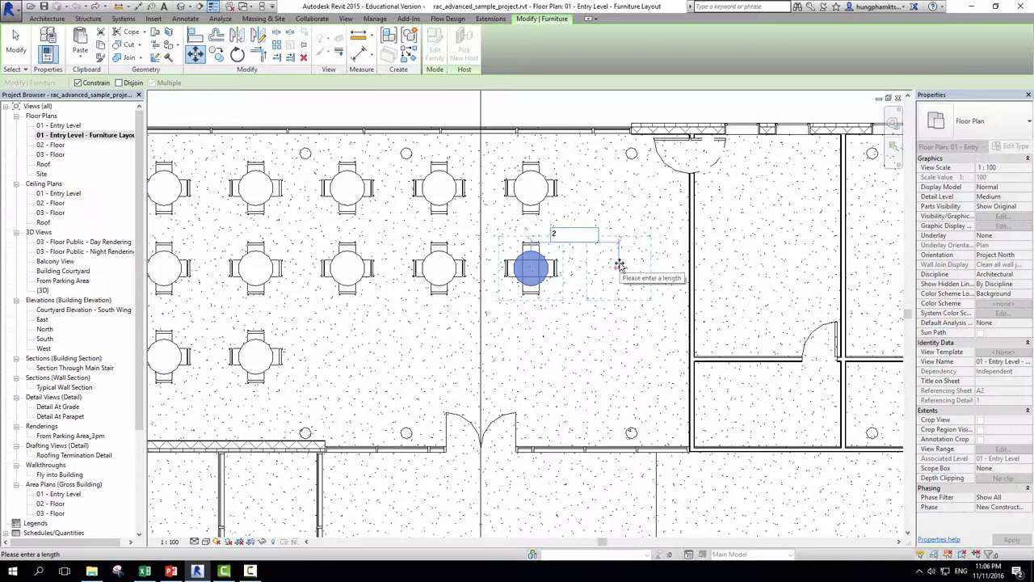
pyautogui.write('000')
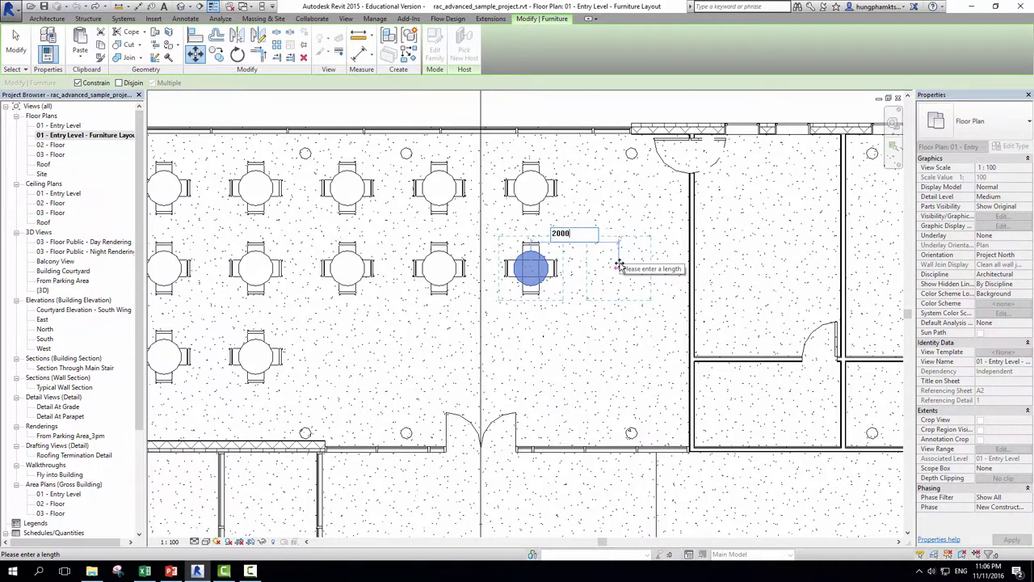
pyautogui.press('Return')
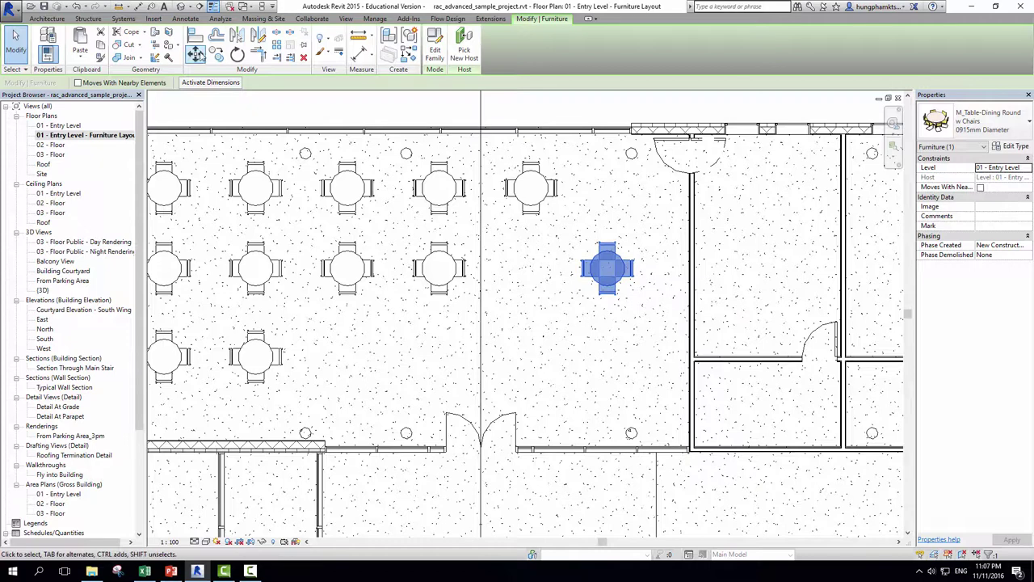
# - Start another Move of the table with Constrain unchecked, then cancel it
pyautogui.click(195, 53)
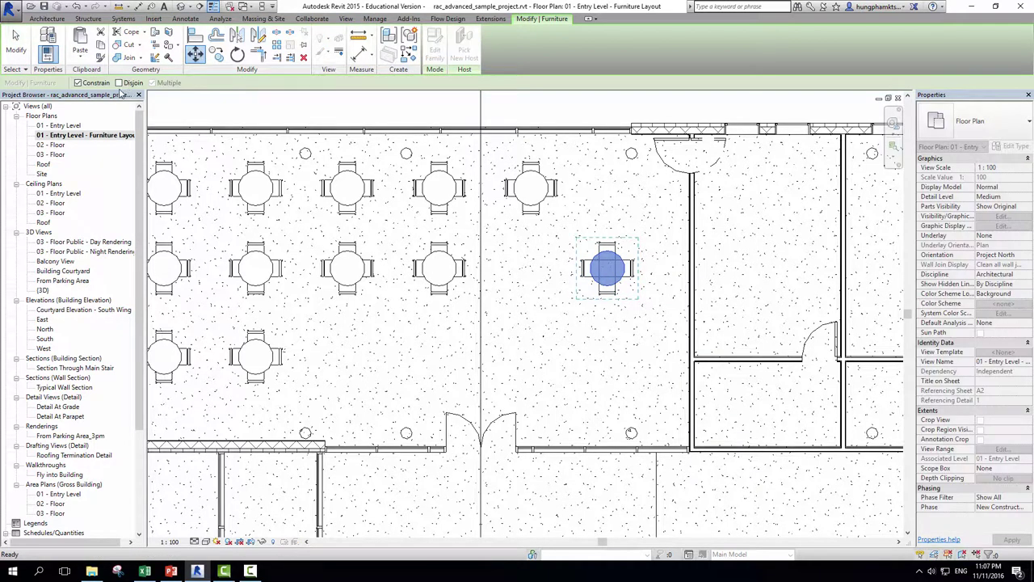
pyautogui.click(78, 82)
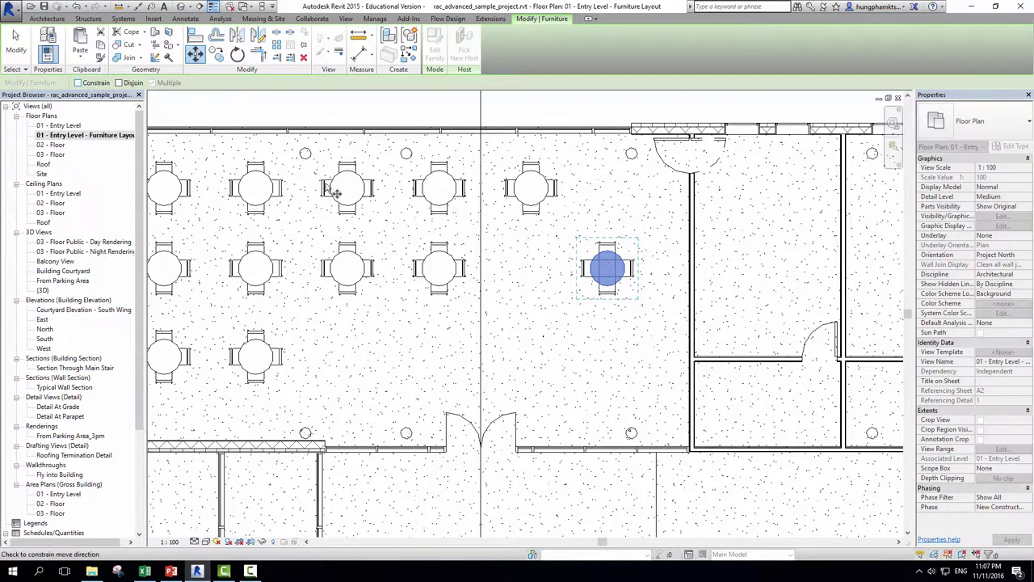
pyautogui.click(607, 269)
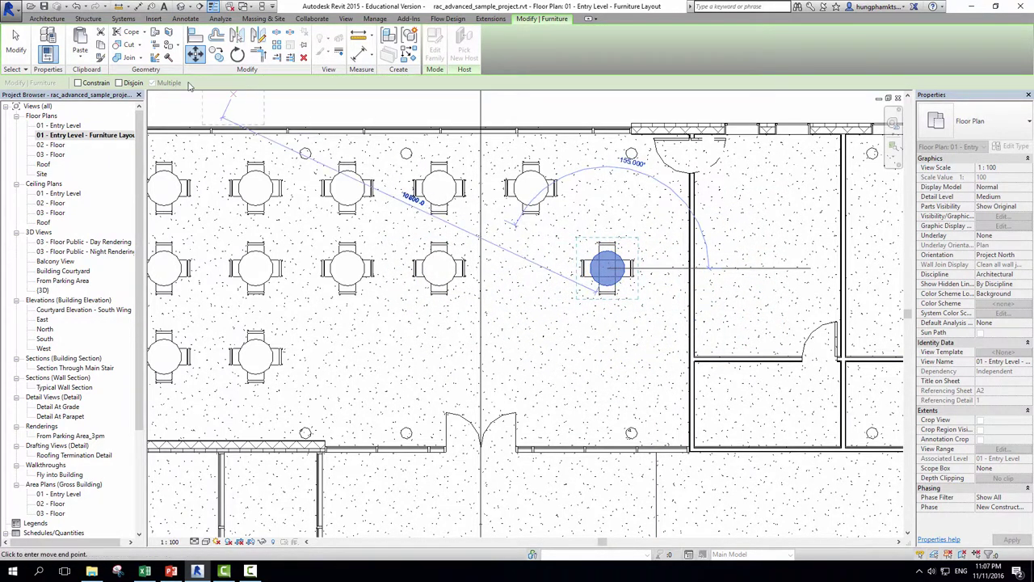
pyautogui.click(16, 45)
# - Pan and zoom to the small partitioned rooms on the right of the plan
pyautogui.scroll(-3, 485, 323)
pyautogui.scroll(2, 312, 235)
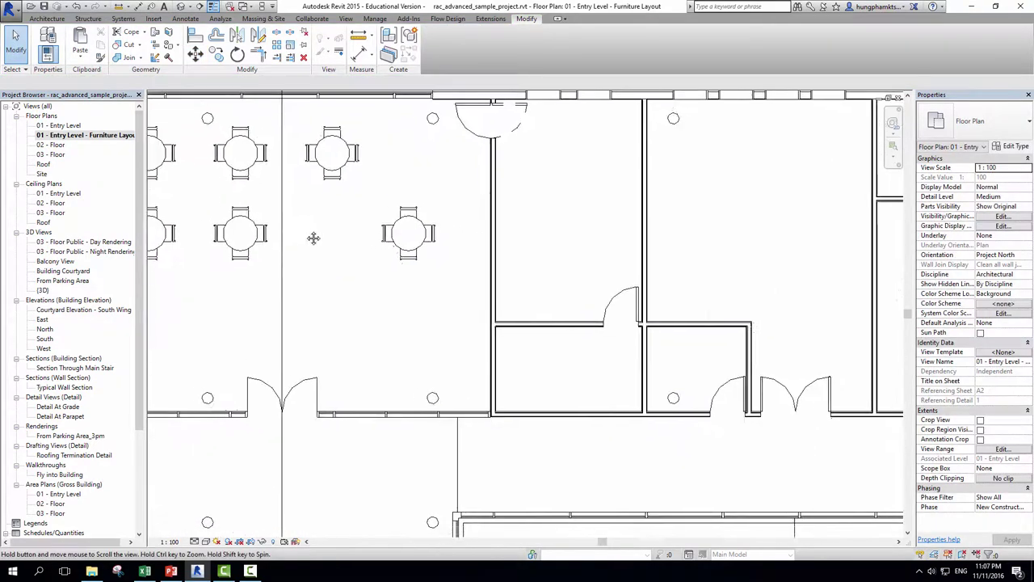
pyautogui.moveTo(312, 235); pyautogui.dragTo(489, 315, button='middle')
pyautogui.scroll(-2, 489, 315)
pyautogui.scroll(3, 789, 306)
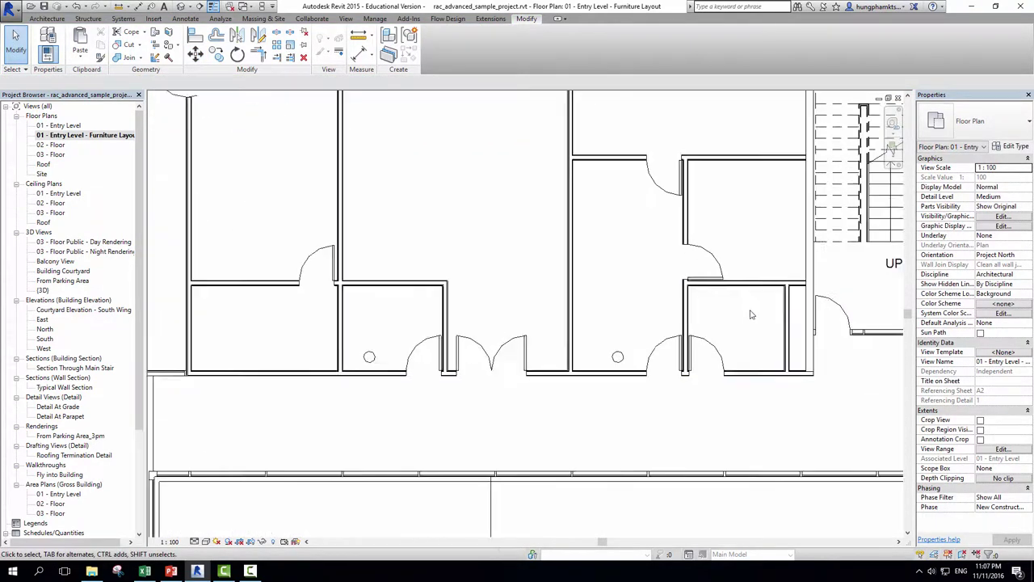
pyautogui.scroll(2, 790, 306)
pyautogui.scroll(1, 790, 305)
pyautogui.moveTo(790, 306); pyautogui.dragTo(732, 285, button='middle')
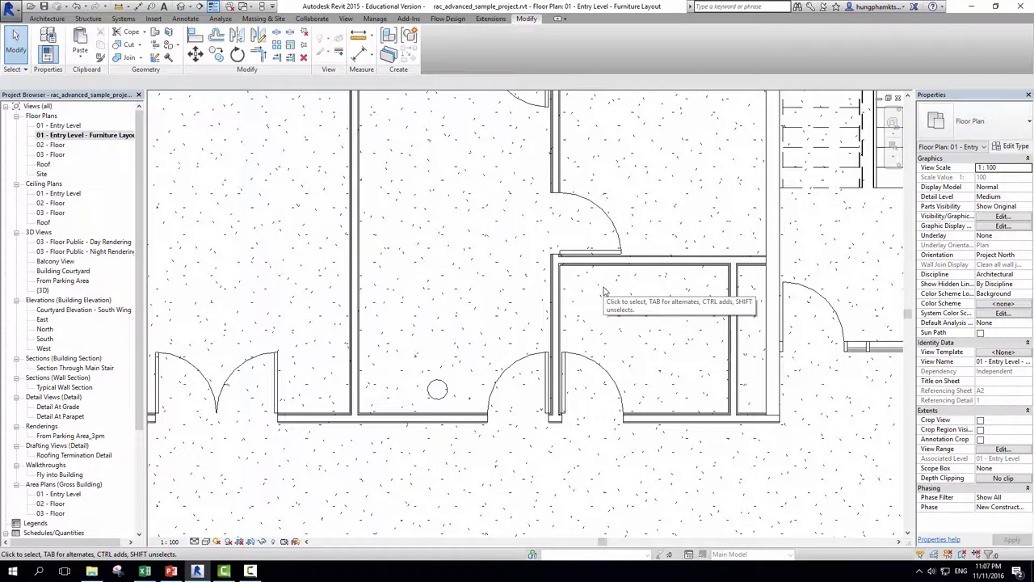
# - Move the partition wall left, then shift it back to the right inside its room
pyautogui.click(733, 315)
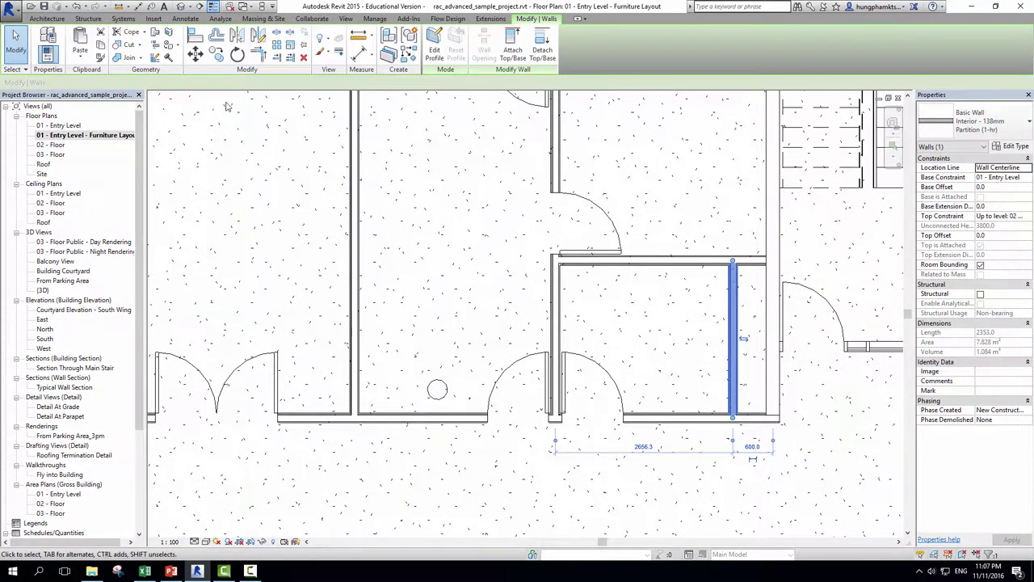
pyautogui.click(194, 58)
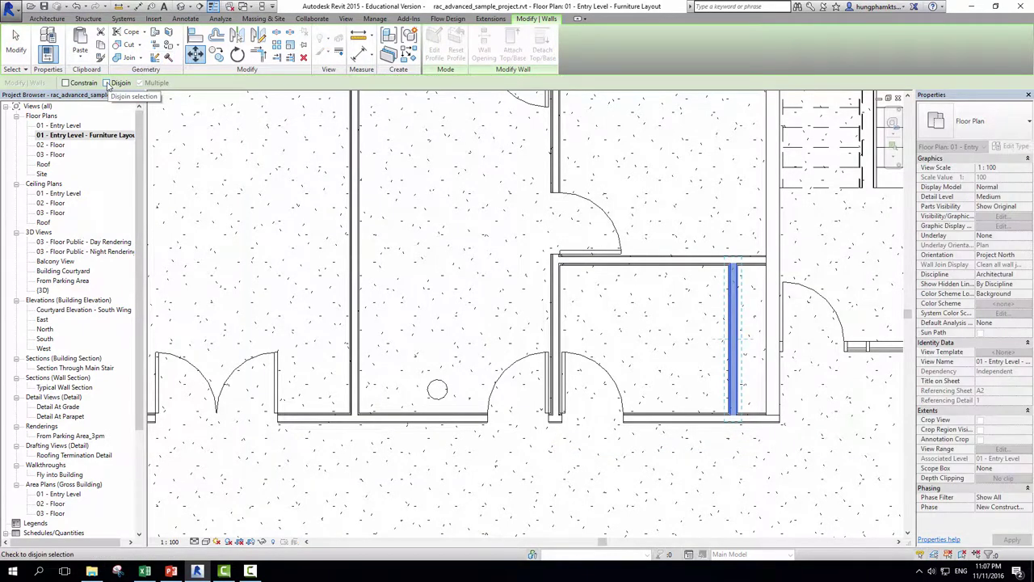
pyautogui.click(734, 331)
pyautogui.moveTo(704, 393); pyautogui.dragTo(647, 272, button='middle')
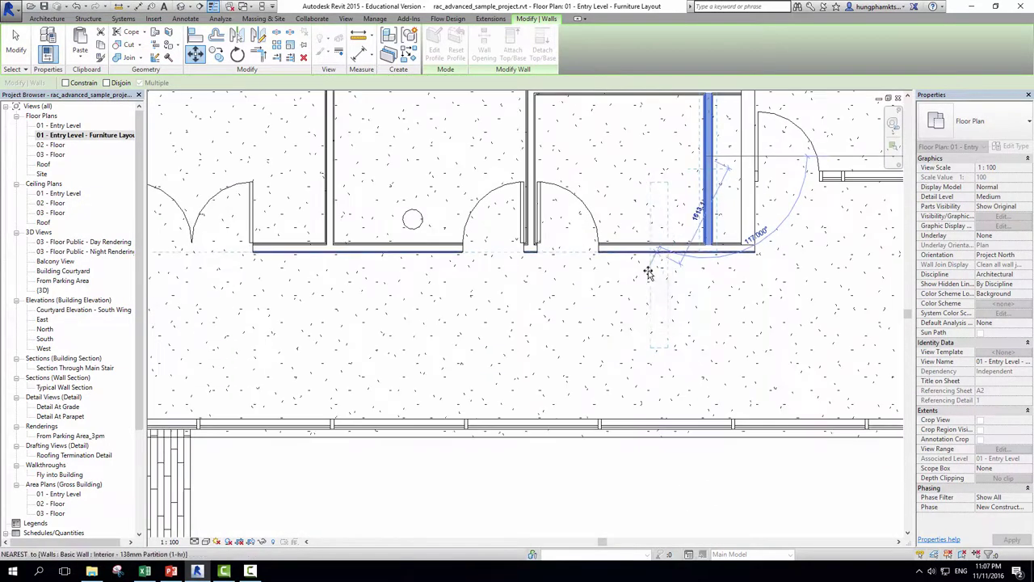
pyautogui.click(653, 315)
pyautogui.moveTo(673, 151); pyautogui.dragTo(642, 226, button='middle')
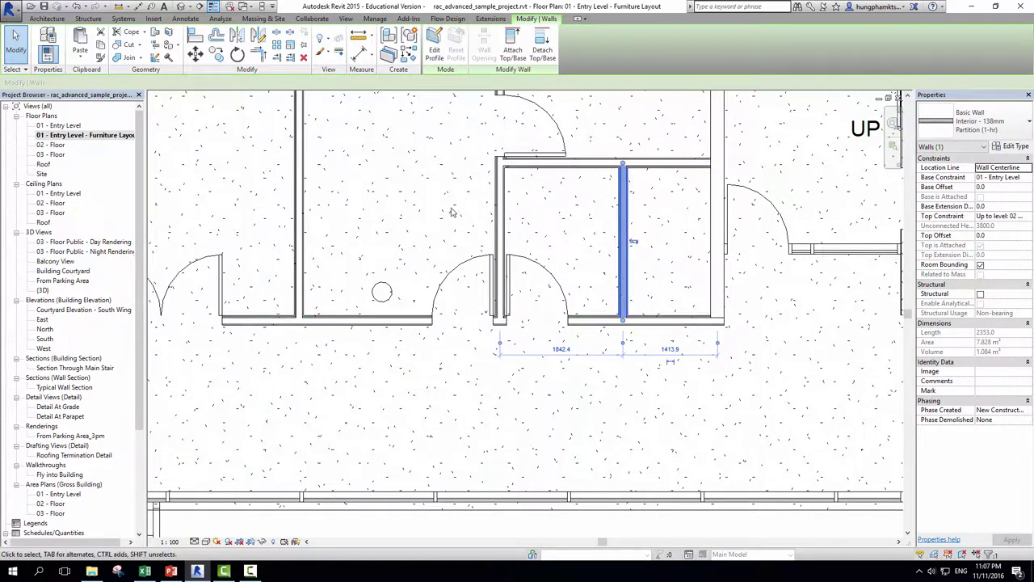
pyautogui.click(195, 53)
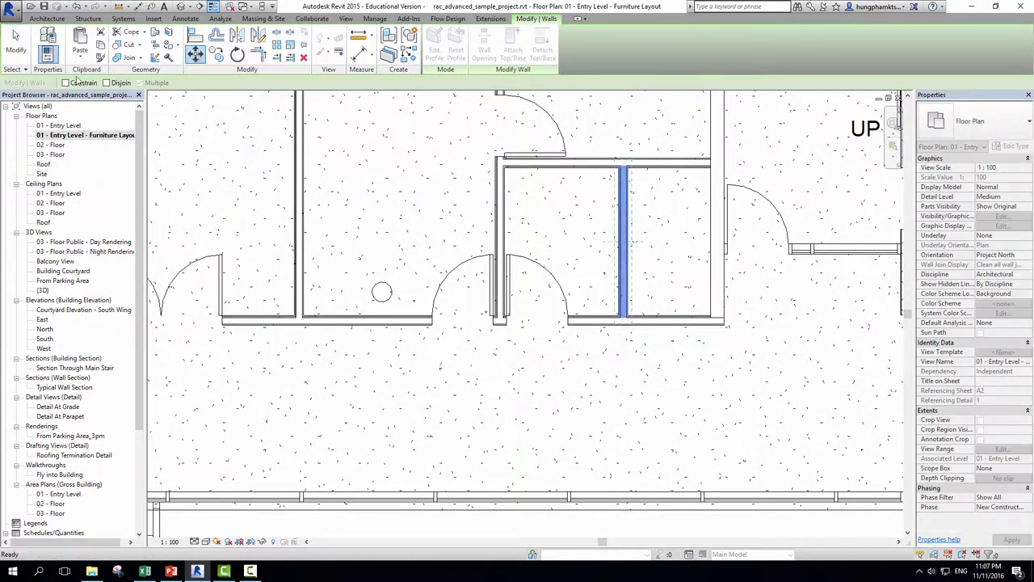
pyautogui.click(627, 264)
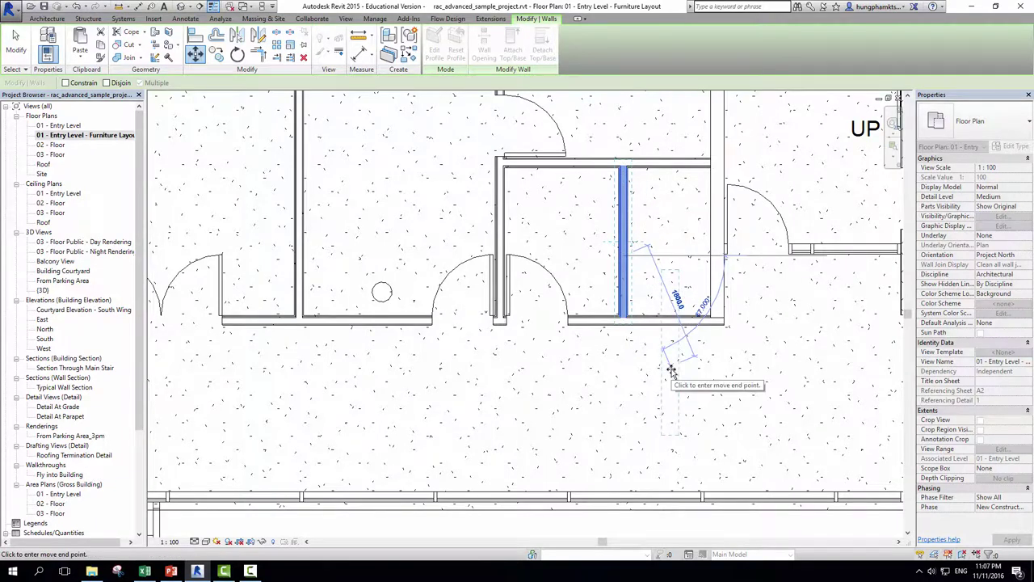
pyautogui.click(671, 289)
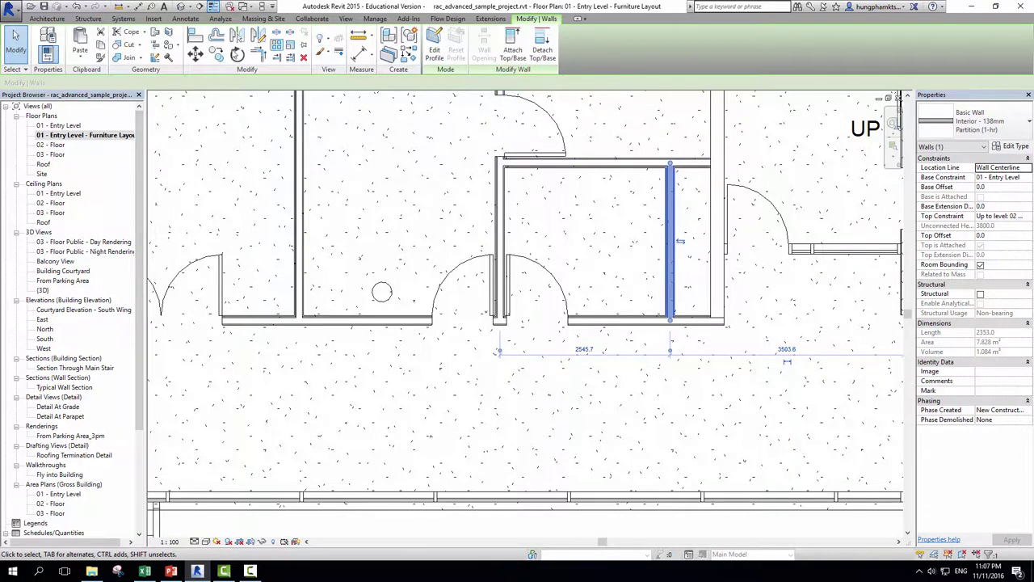
# - Start moving the partition wall with Disjoin checked, picking its midpoint as start
pyautogui.click(195, 53)
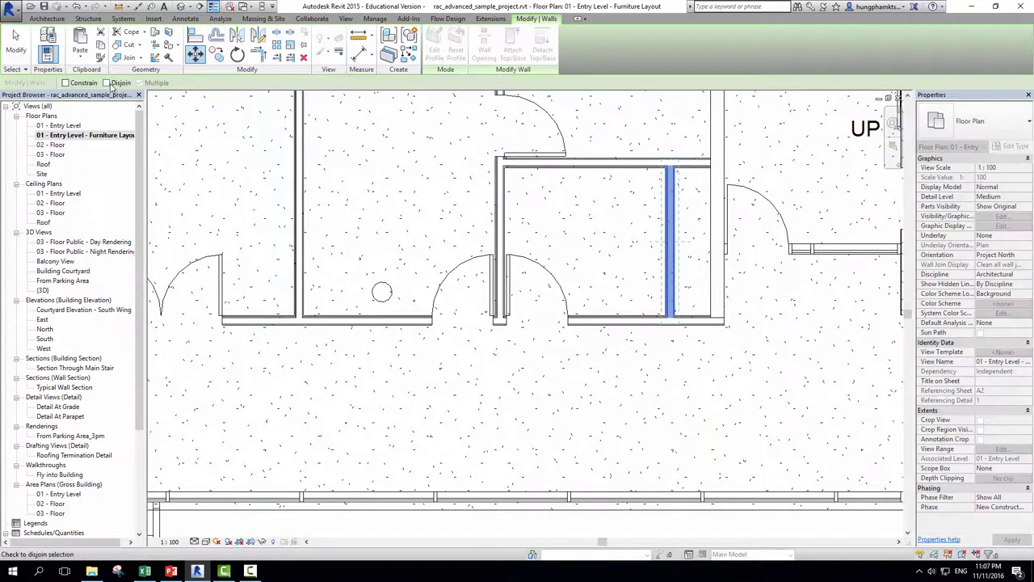
pyautogui.click(106, 83)
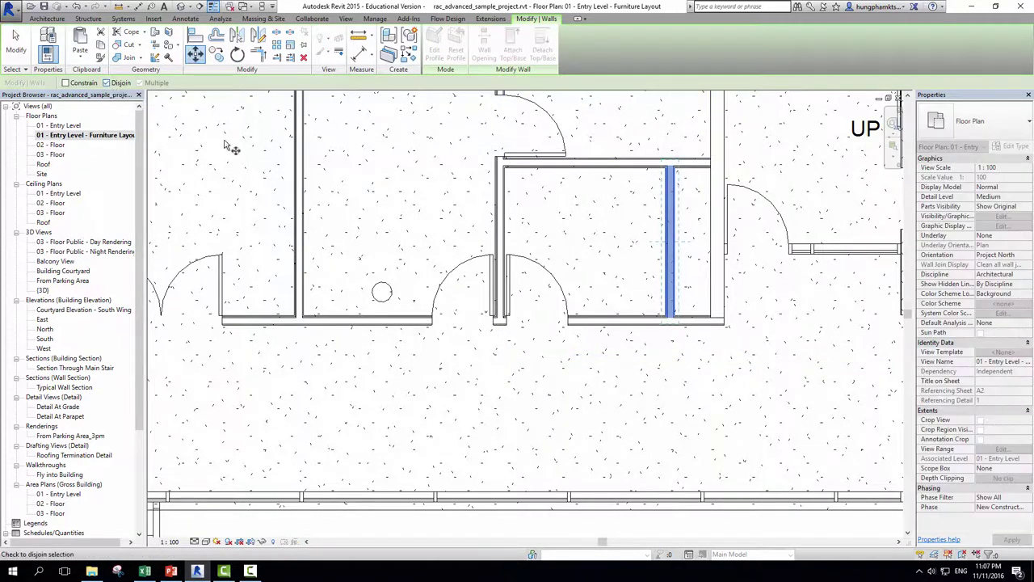
pyautogui.click(671, 244)
pyautogui.moveTo(616, 324)
pyautogui.mouseDown(button='middle')
pyautogui.moveTo(584, 241)
pyautogui.moveTo(582, 339)
pyautogui.mouseUp(button='middle')
pyautogui.scroll(-2, 582, 339)
# - Place the wall in the open area below the building, then return the view to the small rooms
pyautogui.click(532, 365)
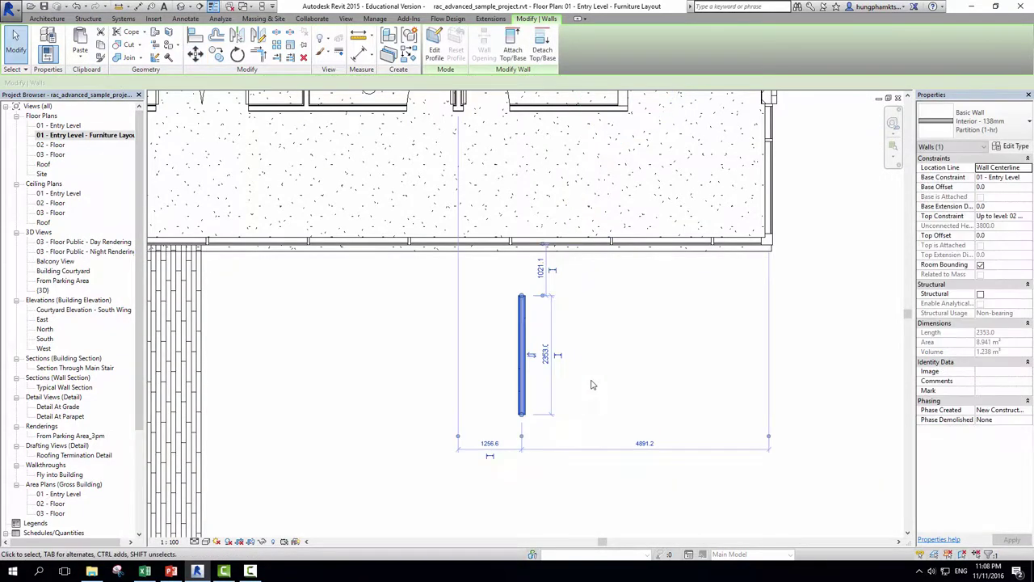
pyautogui.scroll(-2, 593, 383)
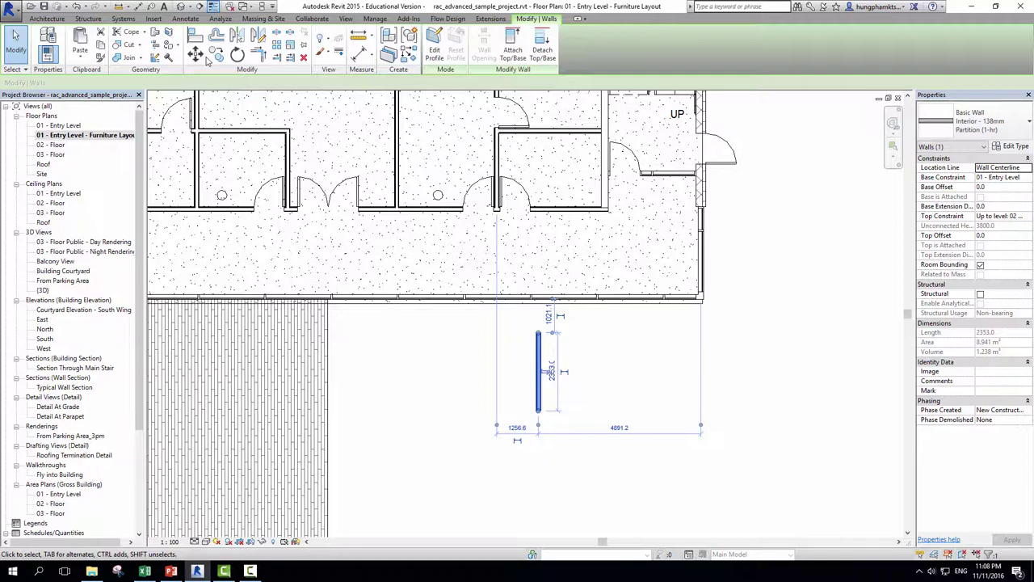
pyautogui.press('Escape')
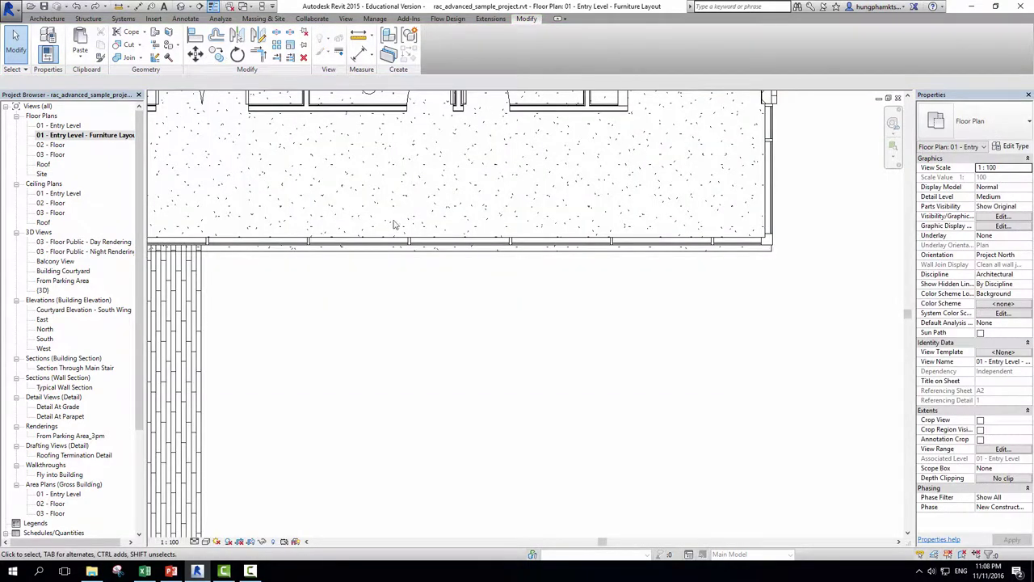
pyautogui.moveTo(510, 289); pyautogui.dragTo(455, 325, button='middle')
pyautogui.scroll(2, 485, 283)
pyautogui.scroll(2, 501, 266)
pyautogui.scroll(2, 511, 254)
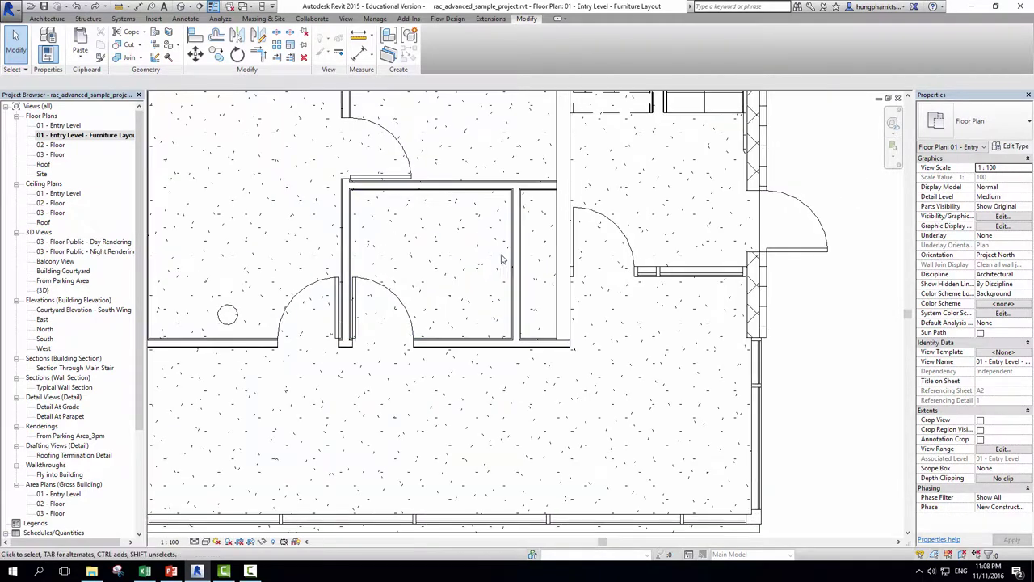
# - Drag the partition wall to sit 2600 mm from the room's left wall, then clear the selection
pyautogui.click(512, 255)
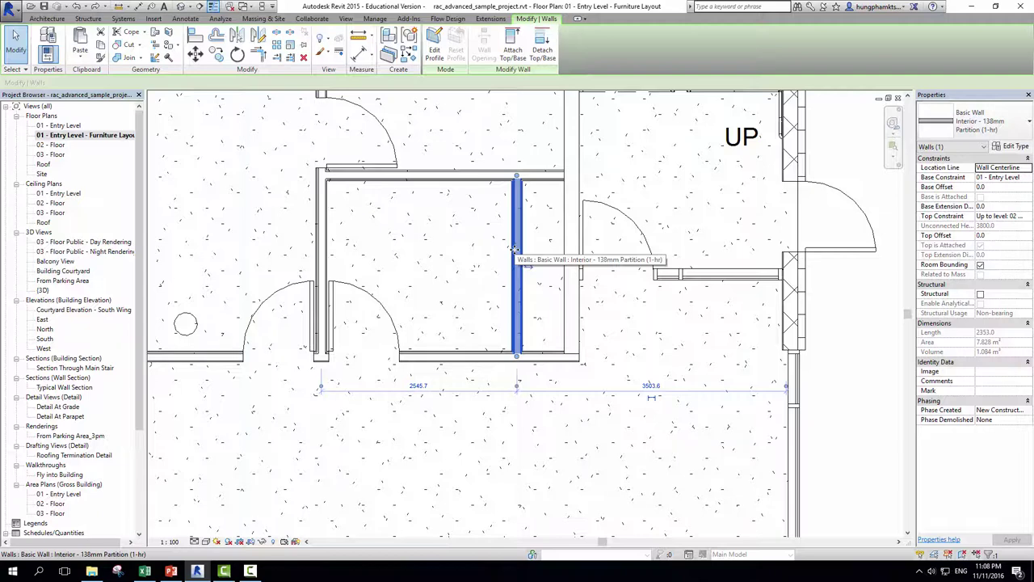
pyautogui.moveTo(515, 250)
pyautogui.mouseDown()
pyautogui.moveTo(483, 301)
pyautogui.moveTo(451, 308)
pyautogui.moveTo(520, 304)
pyautogui.mouseUp()
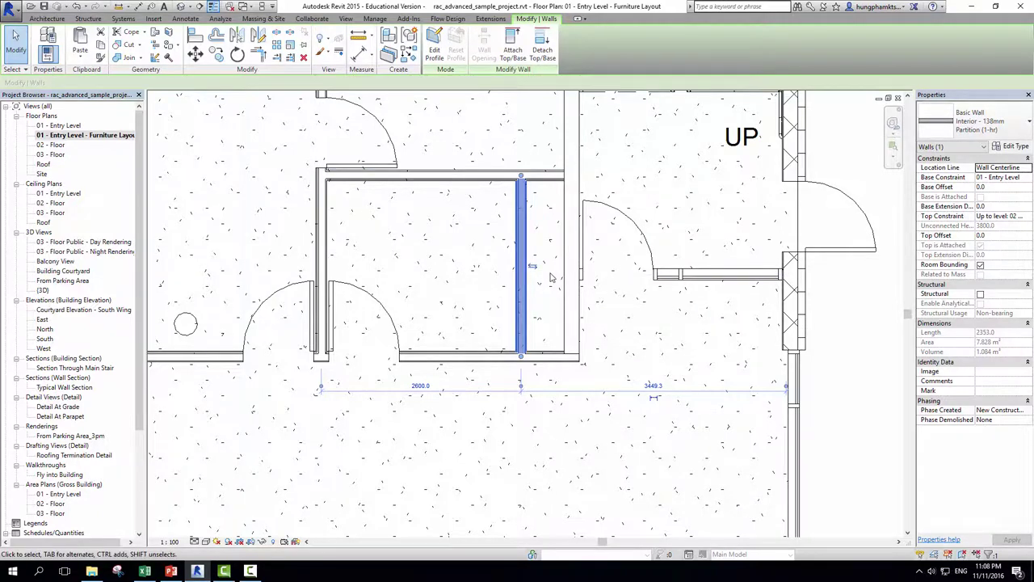
pyautogui.click(195, 54)
pyautogui.click(517, 268)
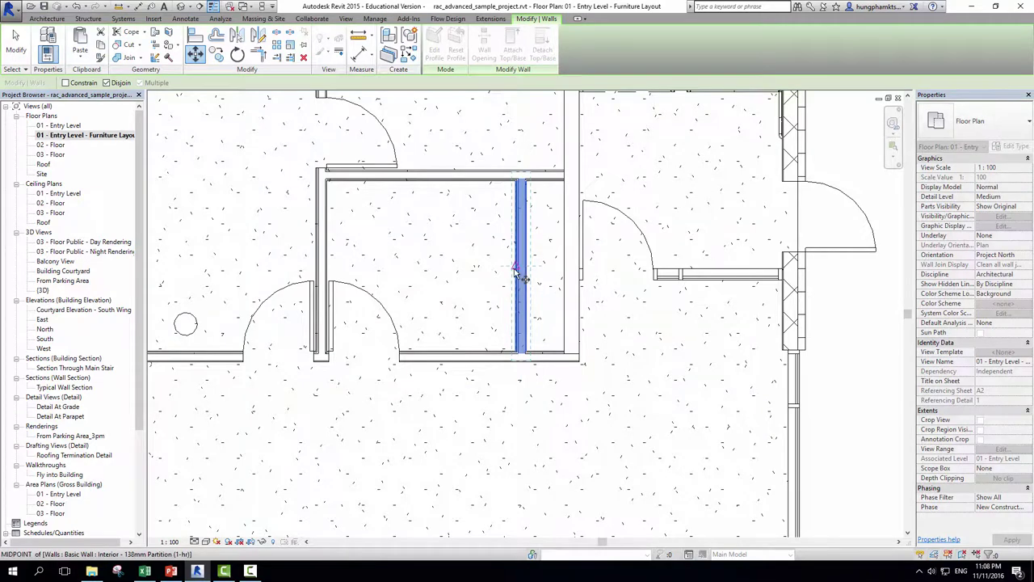
pyautogui.press('Escape')
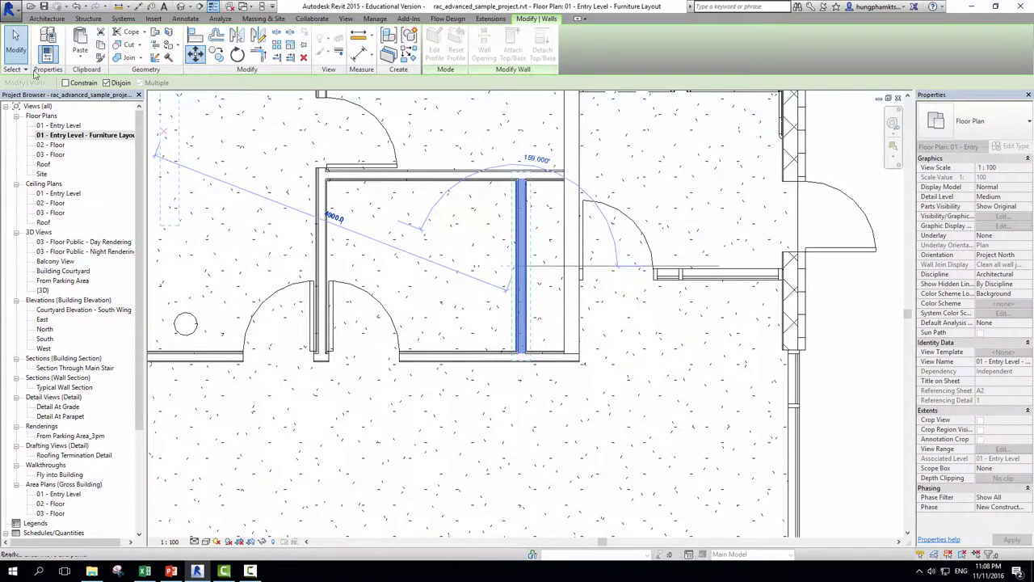
pyautogui.press('Escape')
pyautogui.scroll(-2, 578, 327)
pyautogui.scroll(-2, 578, 327)
# - Drag the lone dining table further down, then select the second-row left table for copying
pyautogui.scroll(-1, 388, 258)
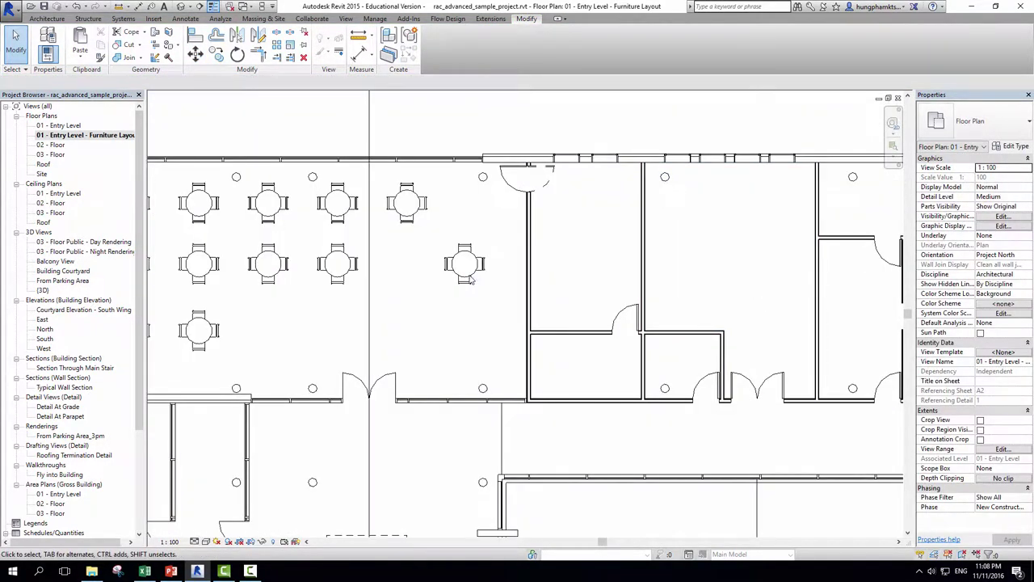
pyautogui.scroll(3, 454, 266)
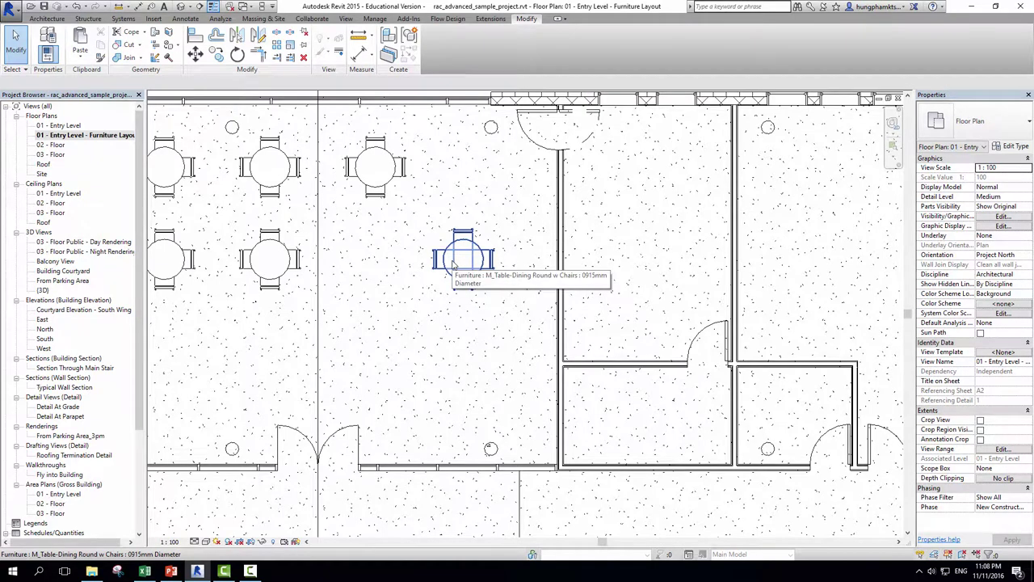
pyautogui.click(455, 266)
pyautogui.moveTo(454, 266)
pyautogui.mouseDown()
pyautogui.moveTo(453, 283)
pyautogui.moveTo(396, 336)
pyautogui.moveTo(465, 344)
pyautogui.moveTo(413, 356)
pyautogui.moveTo(454, 329)
pyautogui.moveTo(452, 353)
pyautogui.mouseUp()
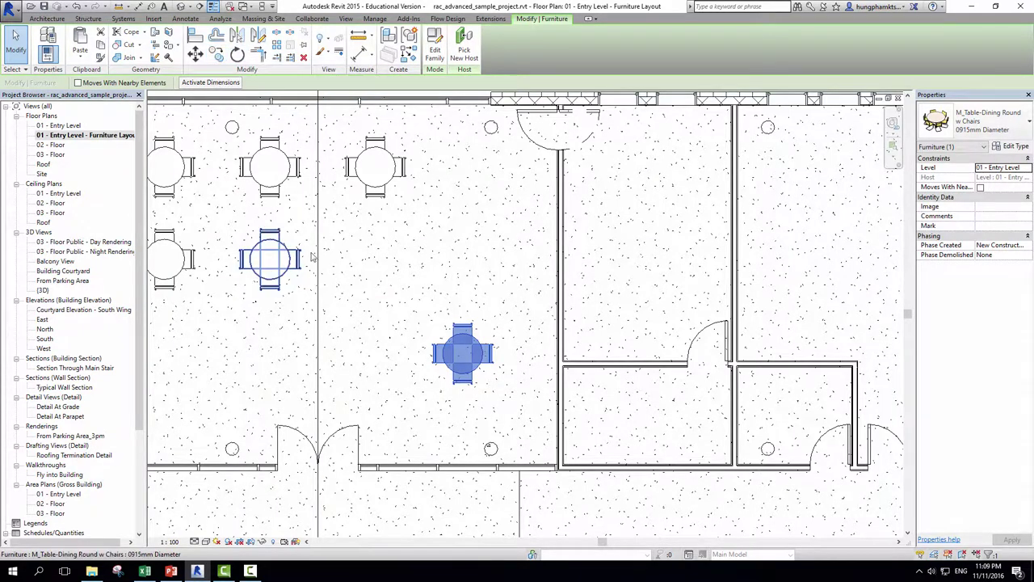
pyautogui.click(266, 256)
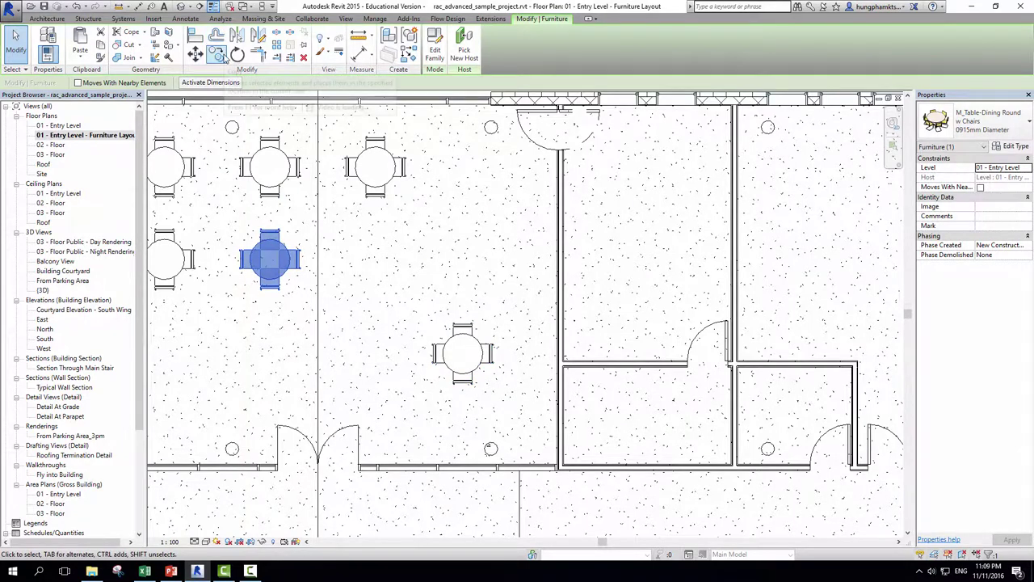
pyautogui.click(219, 54)
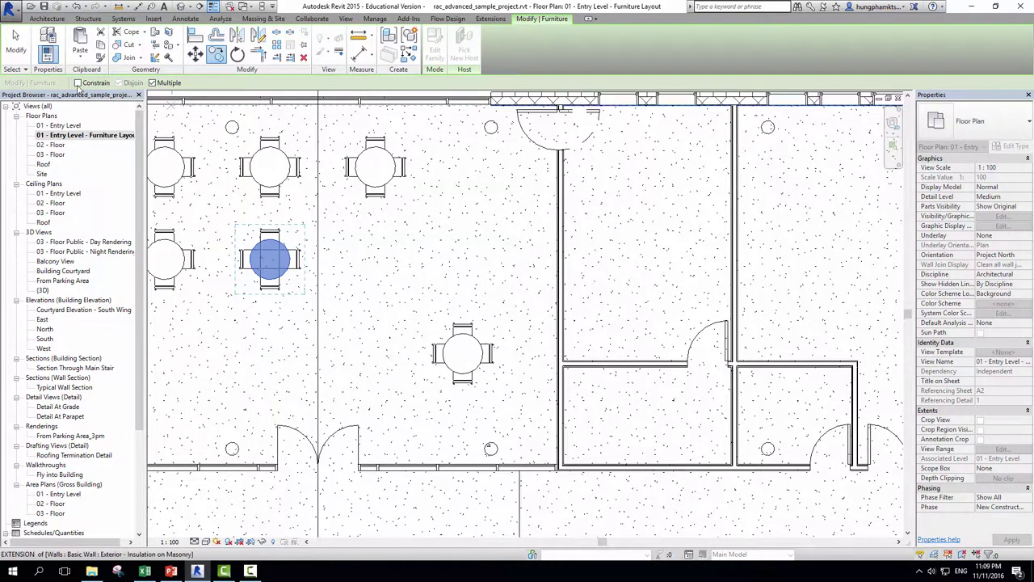
# - Copy the second-row table 2200 mm to the right with Constrain on, keeping it in line
pyautogui.click(152, 83)
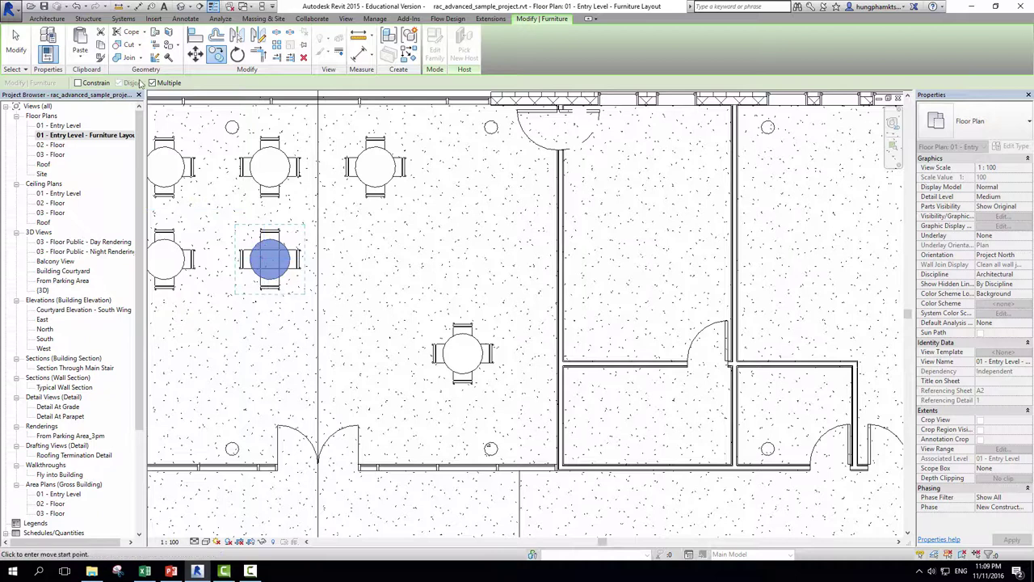
pyautogui.click(152, 84)
pyautogui.click(77, 83)
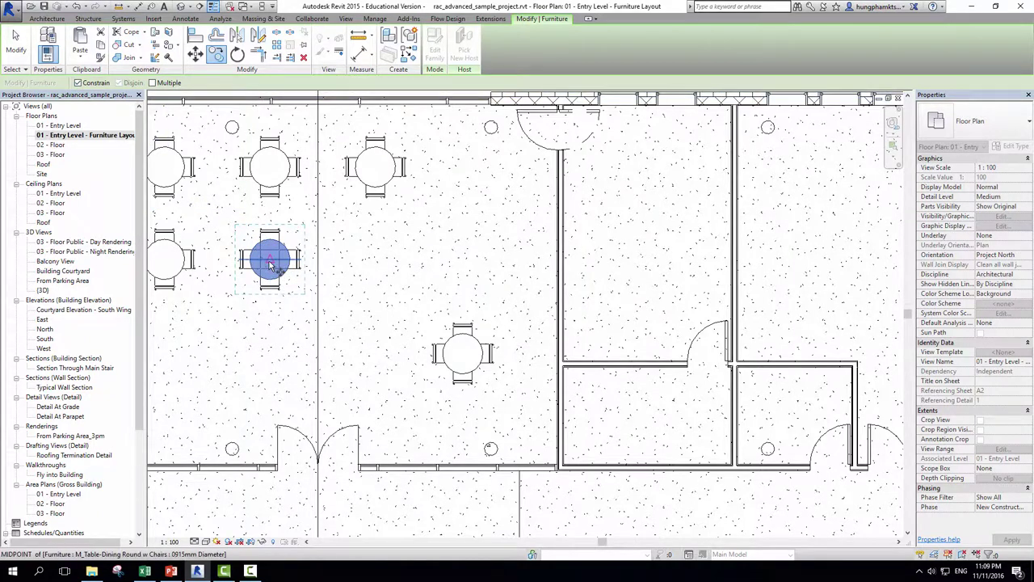
pyautogui.scroll(3, 271, 265)
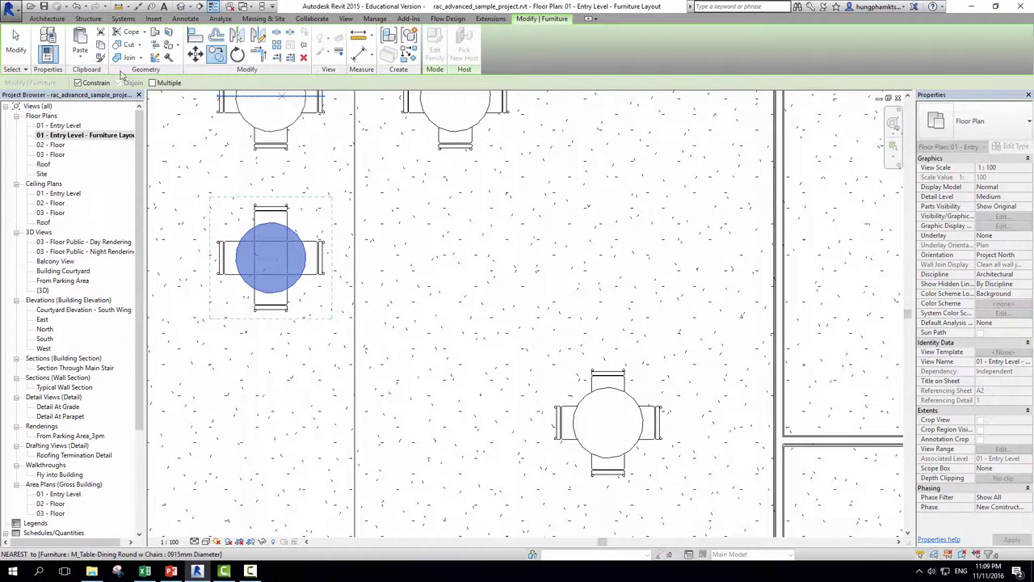
pyautogui.scroll(3, 290, 279)
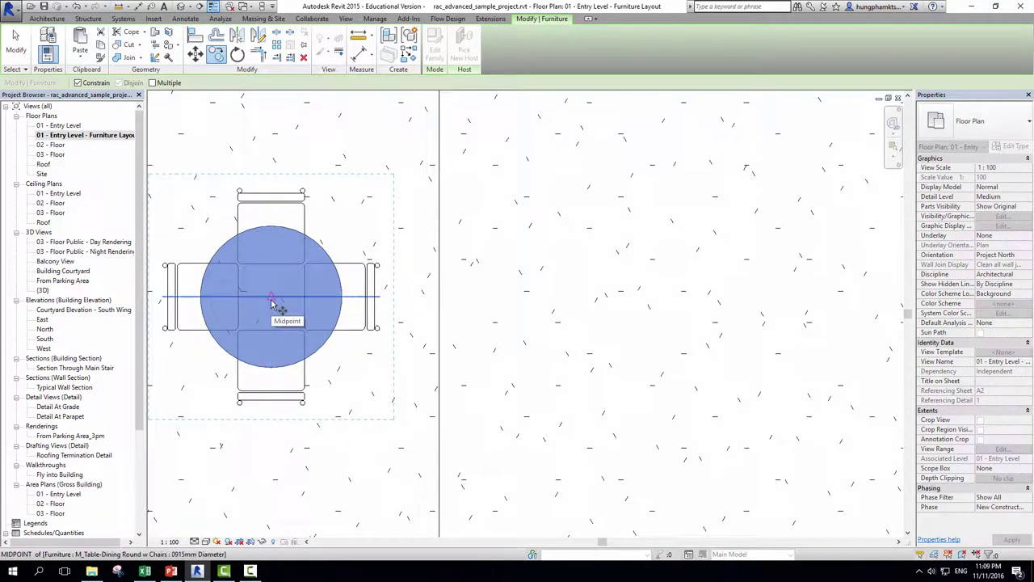
pyautogui.click(271, 301)
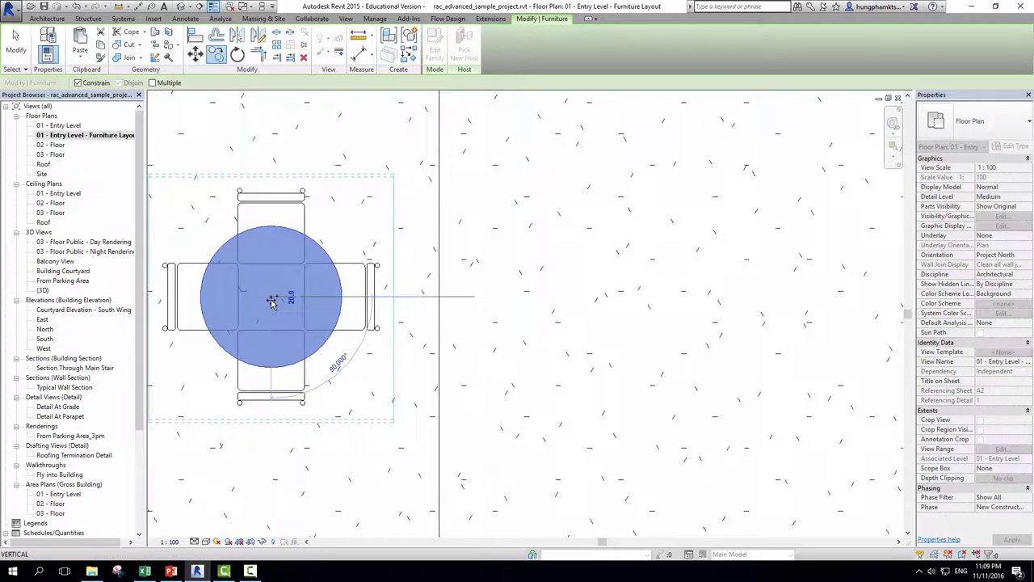
pyautogui.scroll(-3, 272, 299)
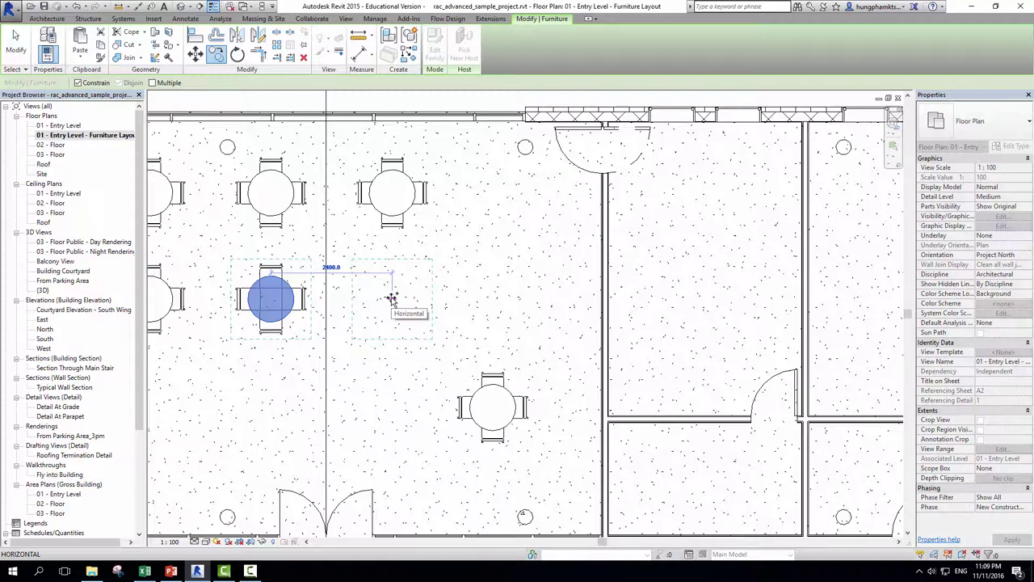
pyautogui.write('2200')
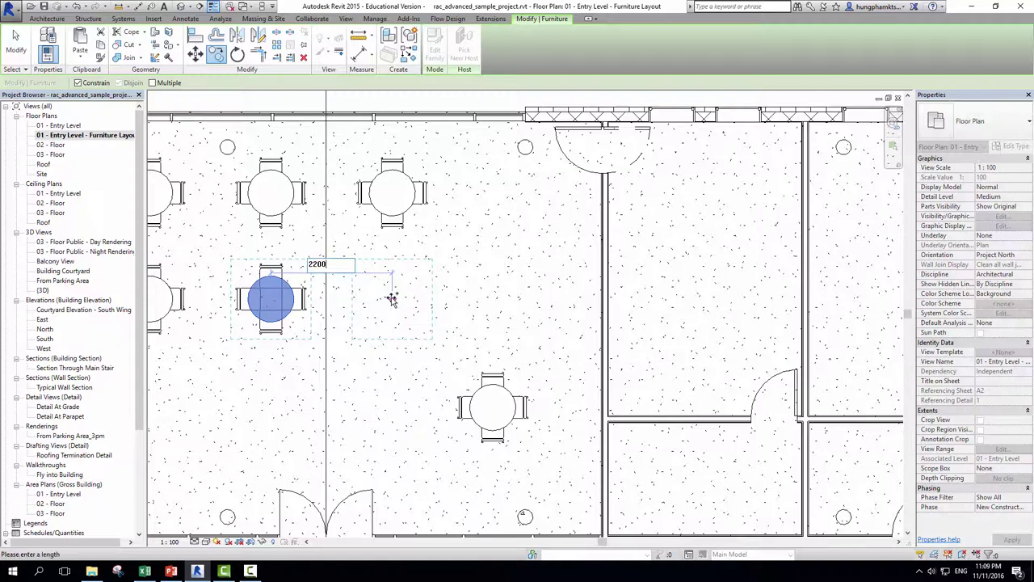
pyautogui.press('Return')
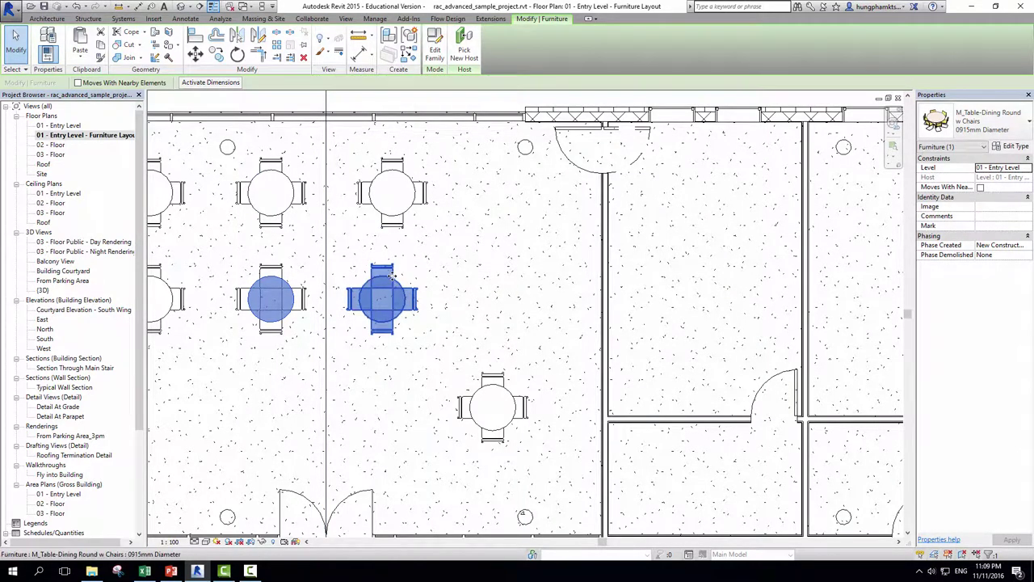
# - Copy the new table with Multiple checked to a point directly below it, then finish
pyautogui.click(216, 54)
pyautogui.click(151, 82)
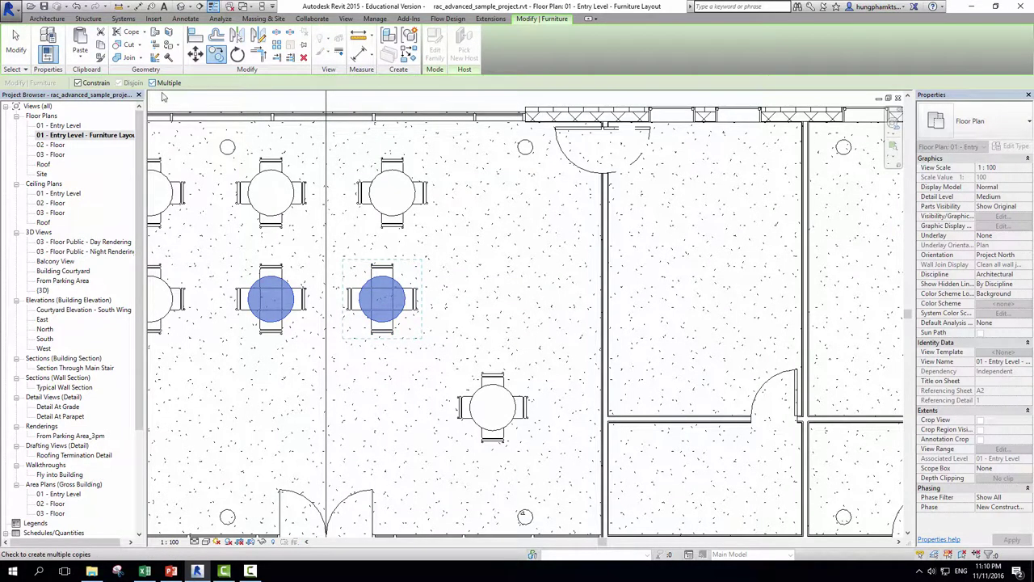
pyautogui.click(382, 299)
pyautogui.click(368, 408)
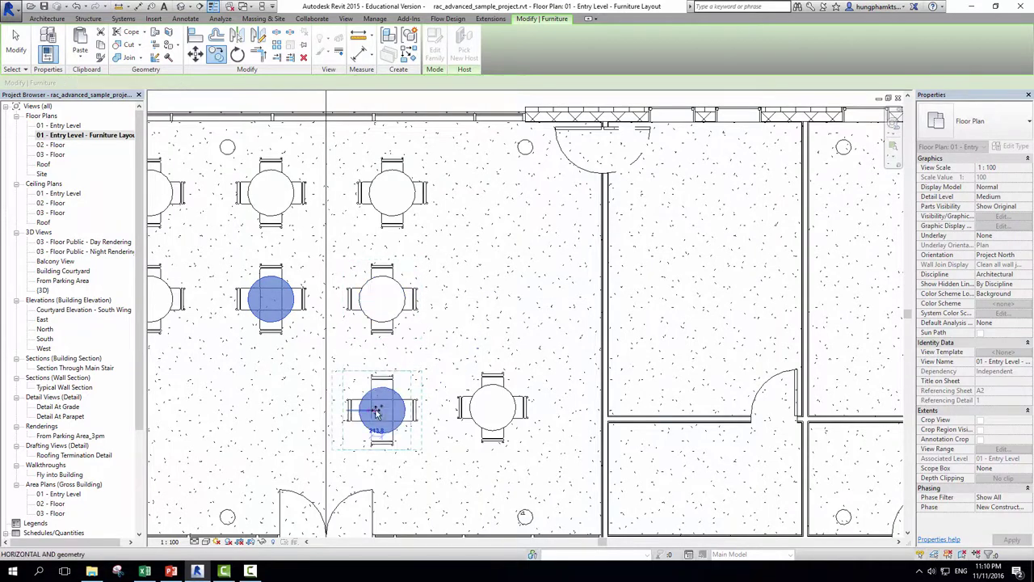
pyautogui.moveTo(453, 346)
pyautogui.mouseDown(button='middle')
pyautogui.moveTo(448, 331)
pyautogui.moveTo(396, 416)
pyautogui.mouseUp(button='middle')
pyautogui.scroll(-2, 448, 332)
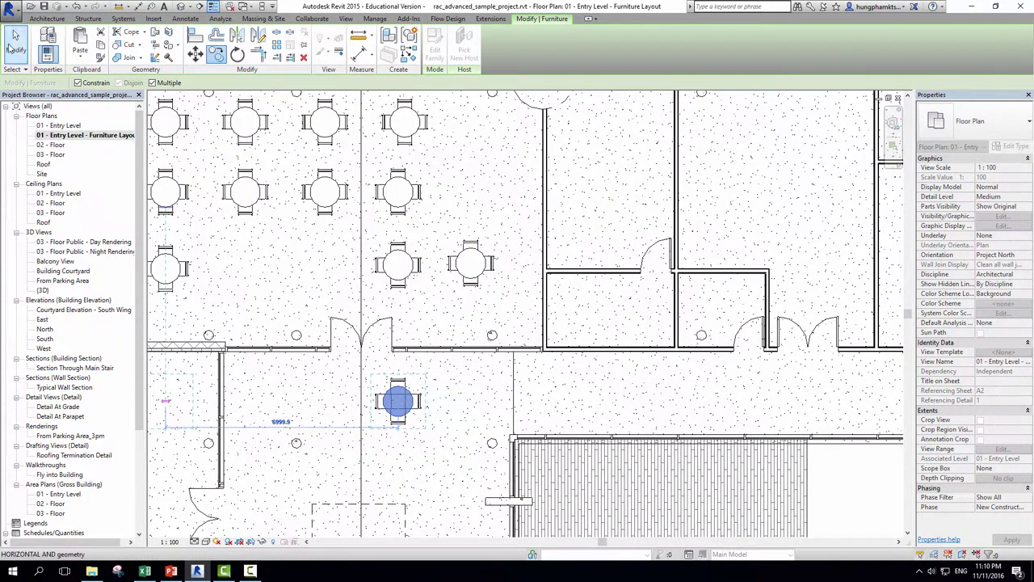
pyautogui.click(16, 44)
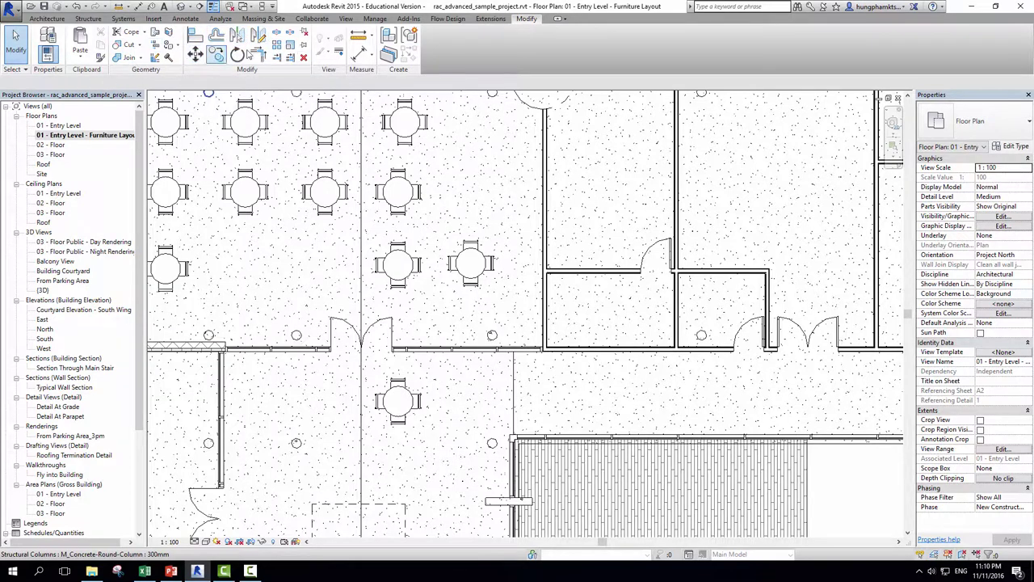
# - Zoom and pan the plan to the rows of round dining tables and start the Align tool
pyautogui.scroll(-1, 447, 374)
pyautogui.scroll(2, 385, 378)
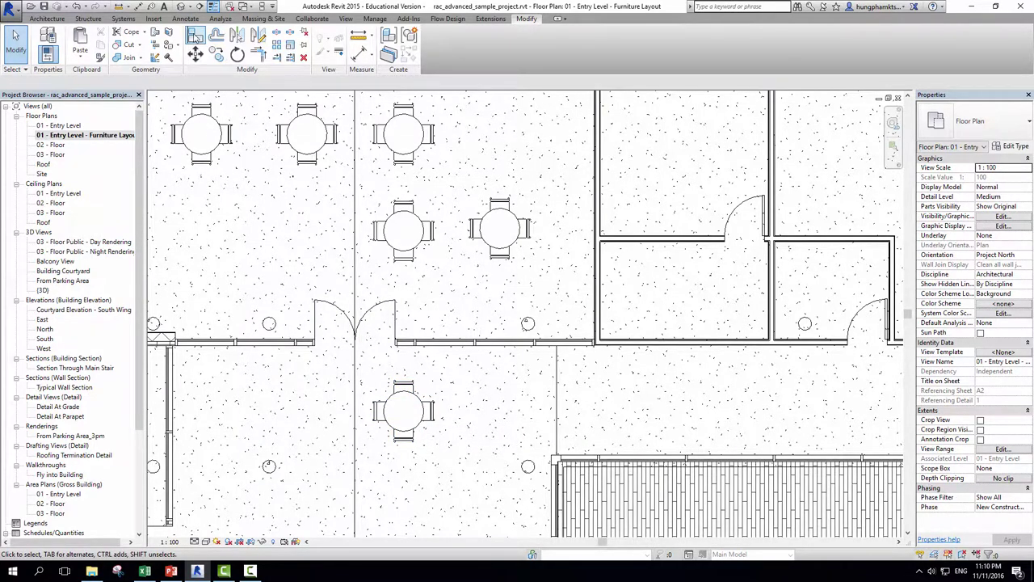
pyautogui.scroll(-2, 311, 272)
pyautogui.scroll(-2, 444, 364)
pyautogui.moveTo(444, 364); pyautogui.dragTo(452, 417, button='middle')
pyautogui.scroll(2, 465, 355)
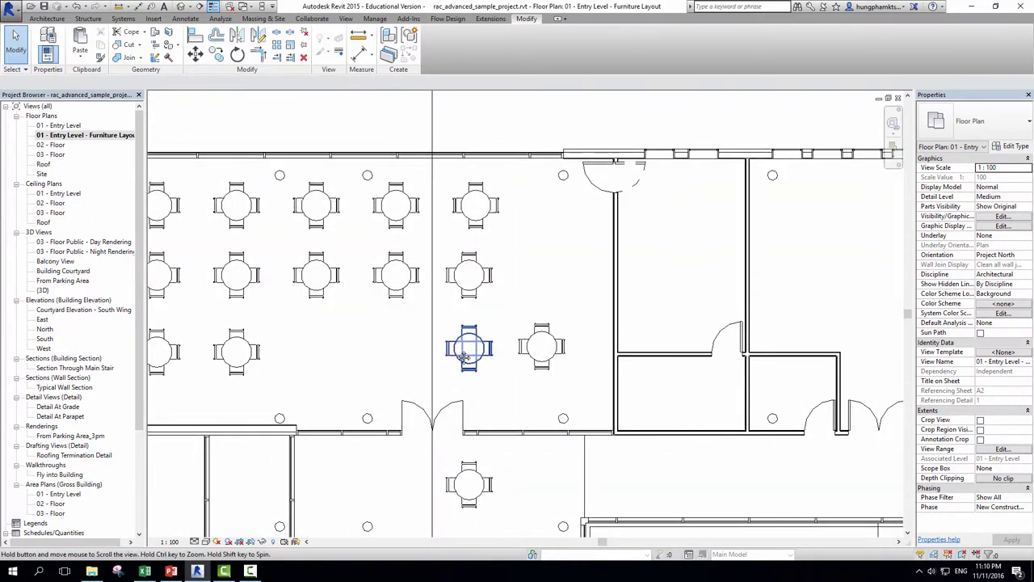
pyautogui.scroll(-2, 464, 355)
pyautogui.scroll(1, 388, 288)
pyautogui.scroll(2, 405, 192)
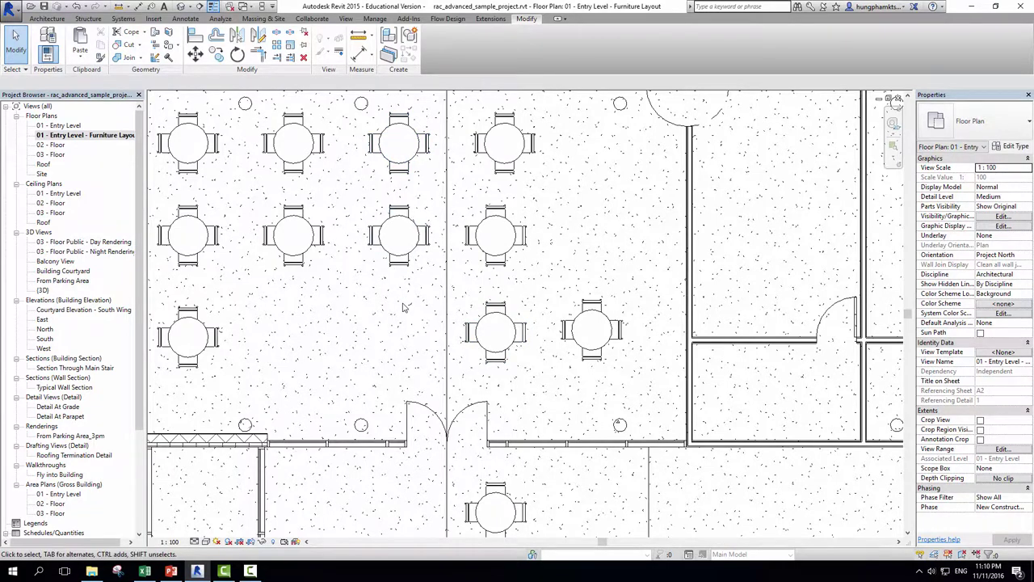
pyautogui.scroll(3, 406, 228)
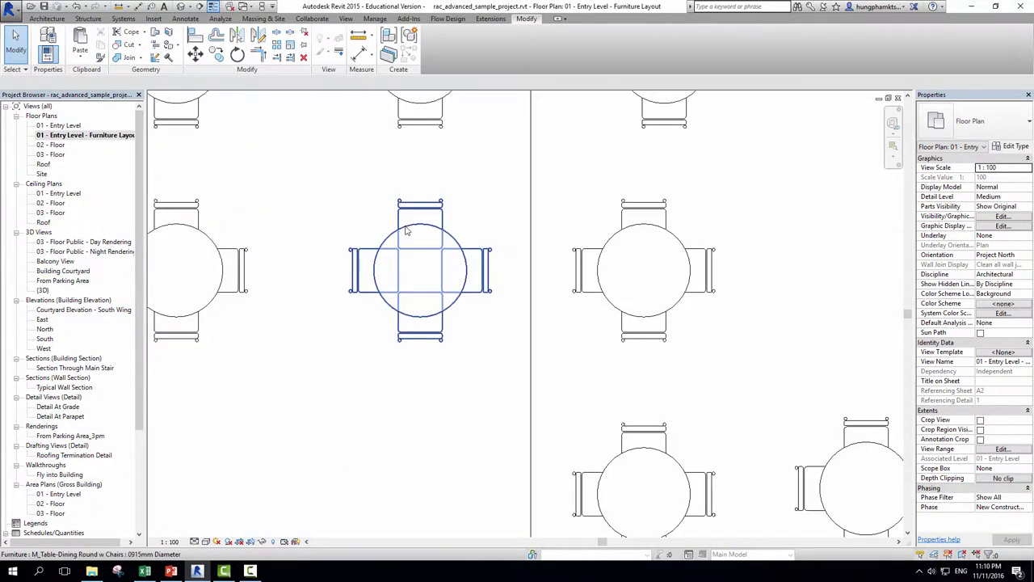
pyautogui.scroll(-3, 430, 315)
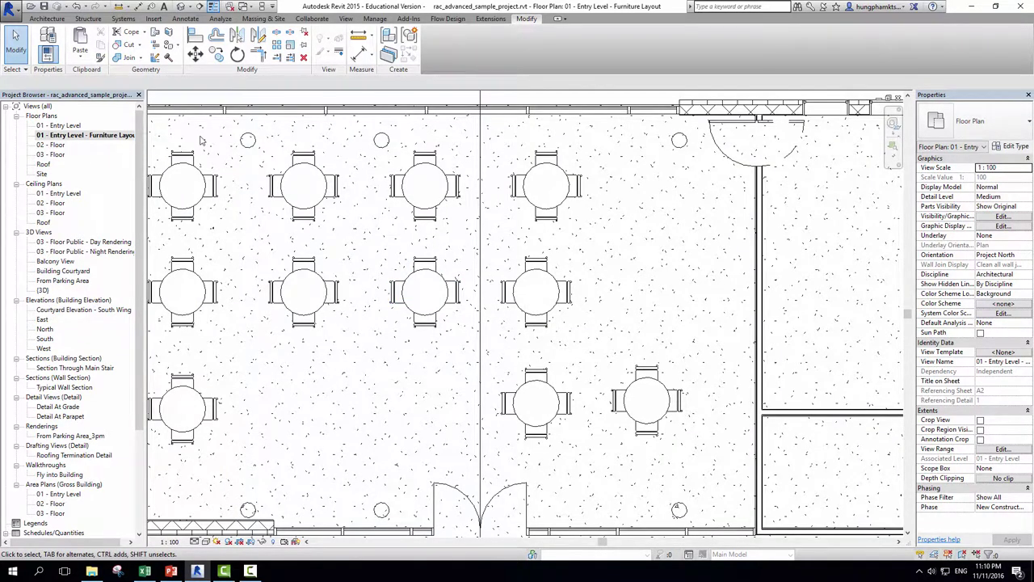
pyautogui.click(197, 38)
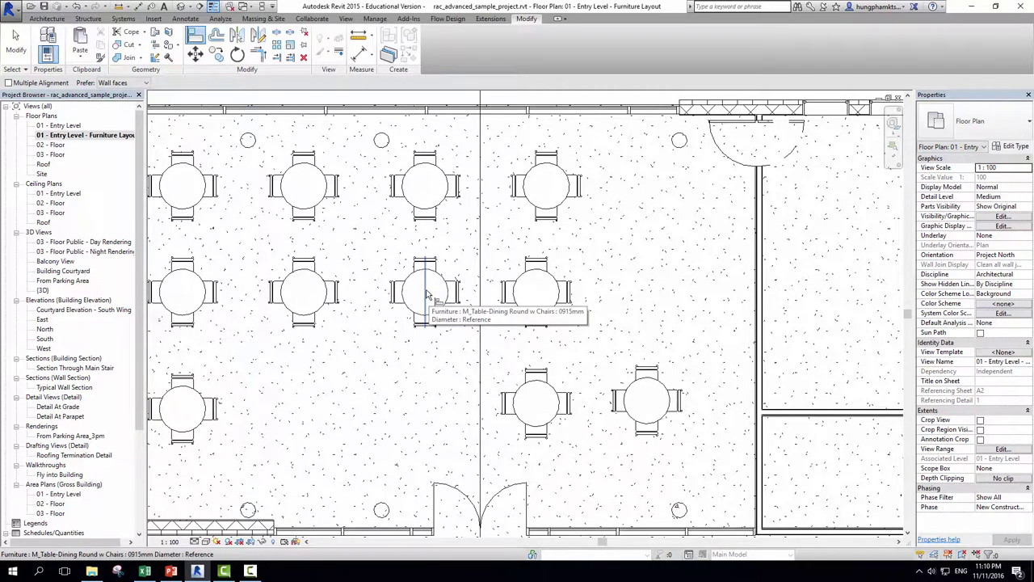
# - Align the lower table to the centre line of the table above it
pyautogui.scroll(3, 429, 289)
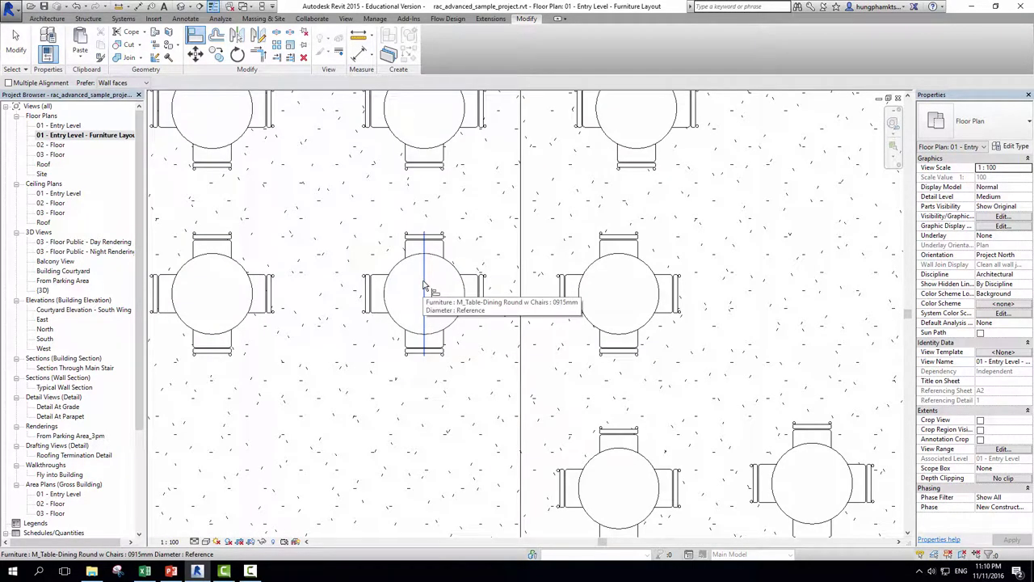
pyautogui.click(423, 285)
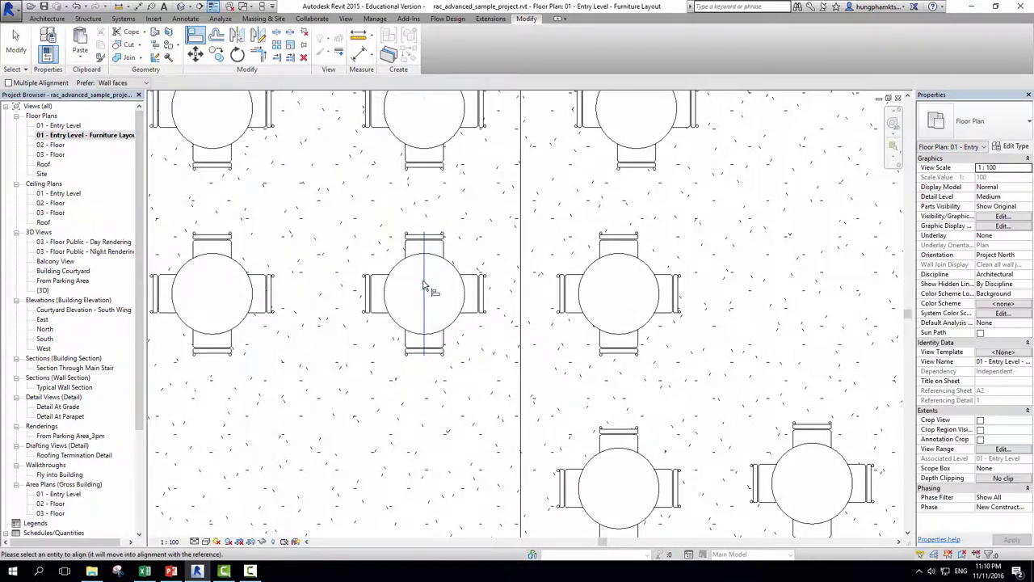
pyautogui.scroll(-5, 438, 350)
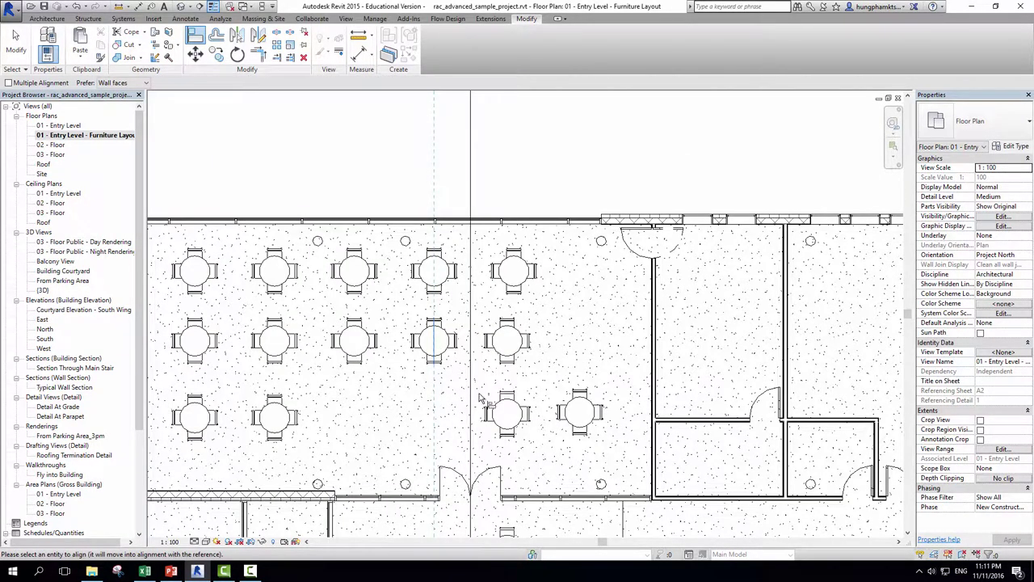
pyautogui.scroll(3, 495, 423)
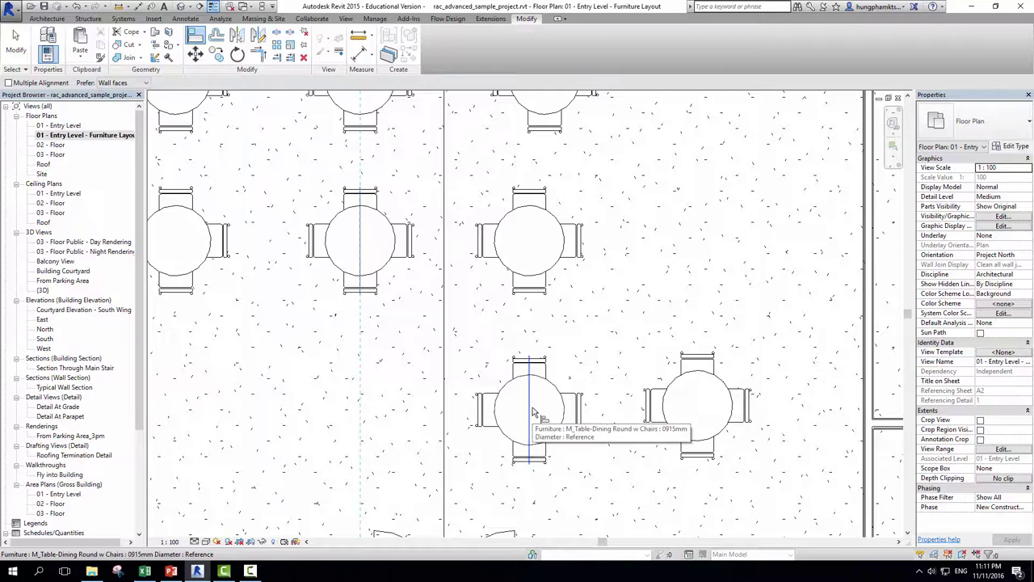
pyautogui.click(532, 413)
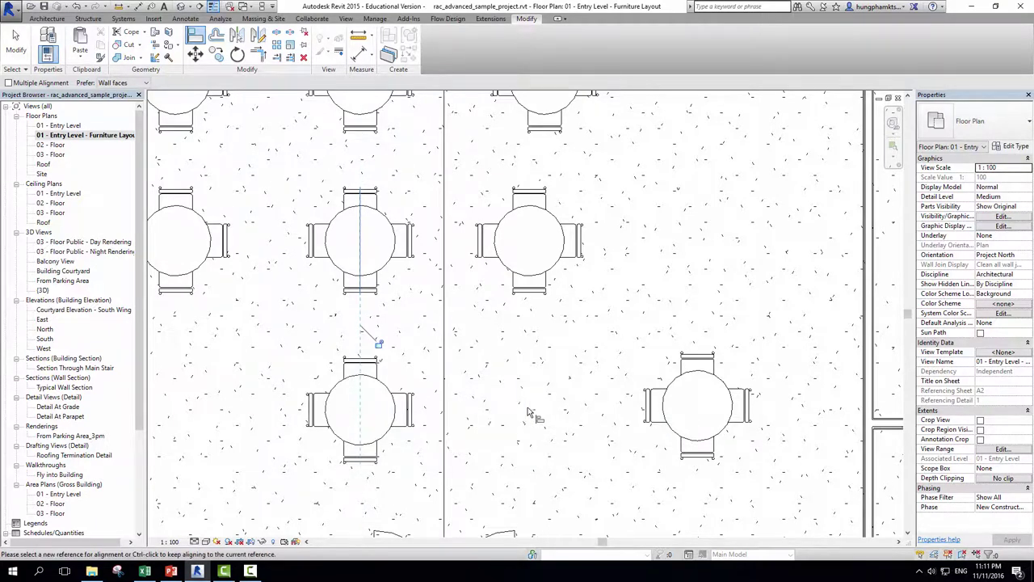
pyautogui.scroll(-2, 414, 383)
pyautogui.scroll(1, 391, 344)
pyautogui.scroll(1, 399, 334)
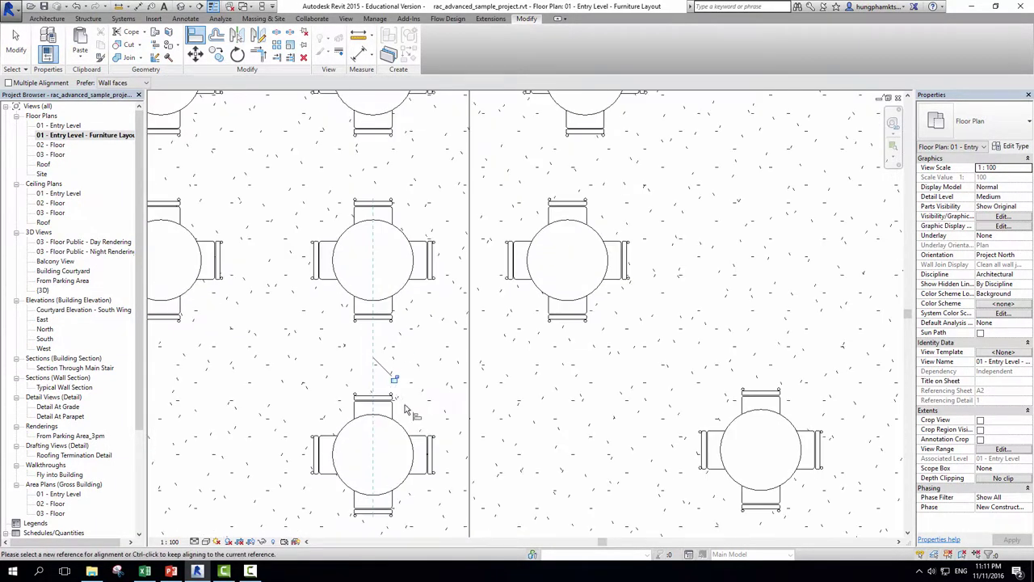
pyautogui.scroll(1, 407, 340)
pyautogui.scroll(-1, 394, 365)
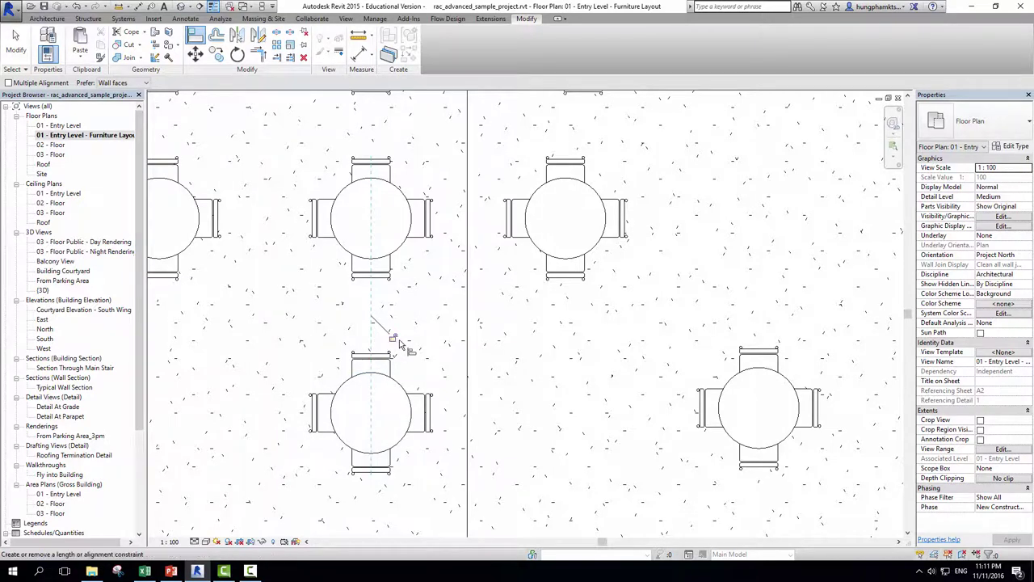
pyautogui.press('Escape')
pyautogui.press('Escape')
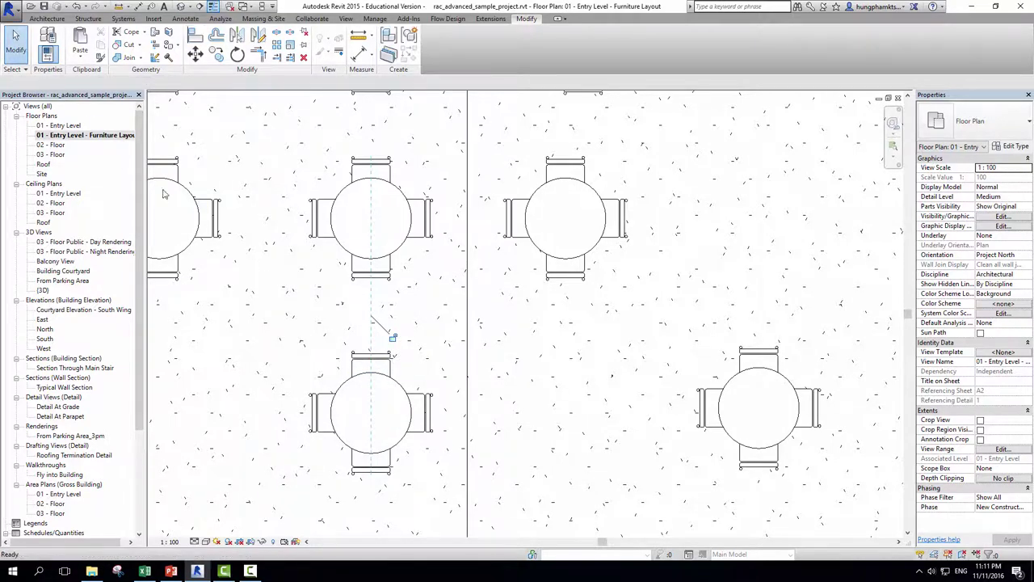
# - Shift the lower table left and re-align it centred under the upper table
pyautogui.click(353, 375)
pyautogui.click(317, 373)
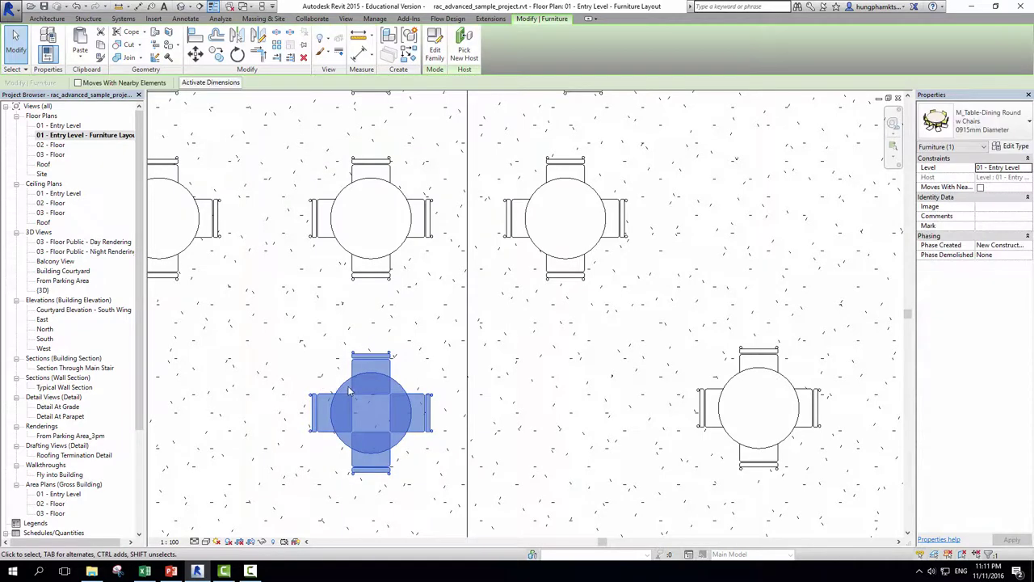
pyautogui.moveTo(346, 387); pyautogui.dragTo(316, 386)
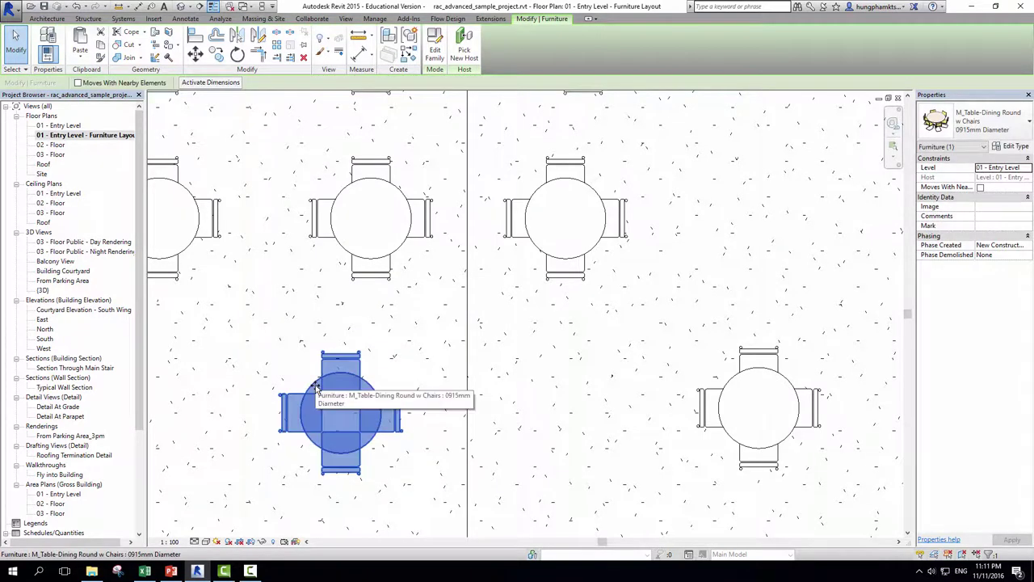
pyautogui.click(195, 34)
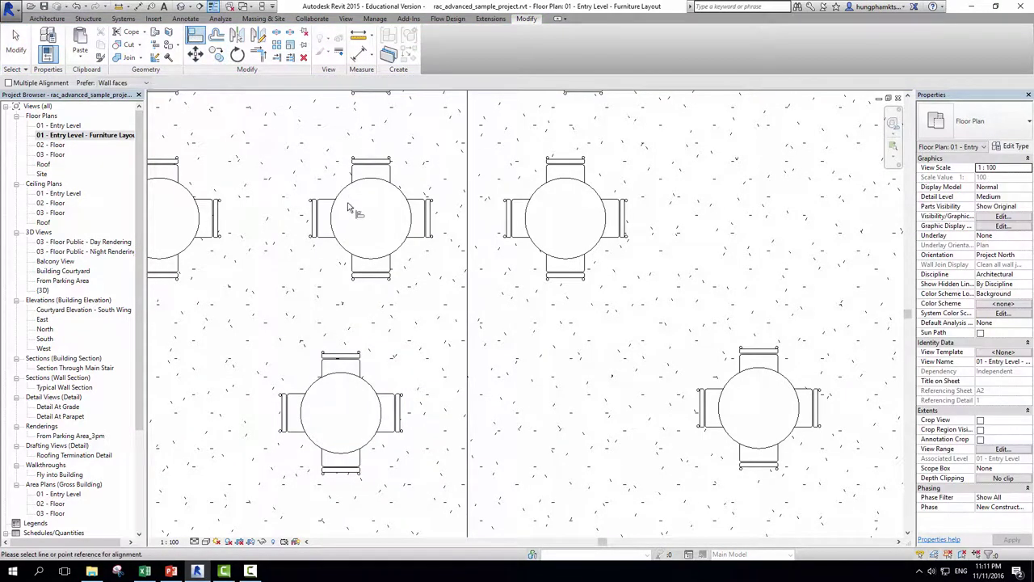
pyautogui.click(374, 228)
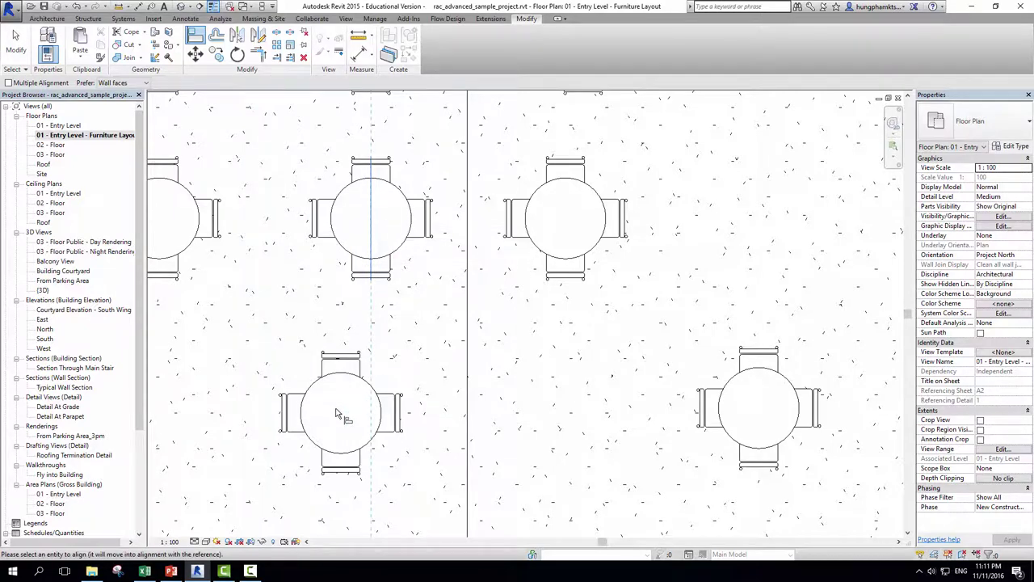
pyautogui.click(339, 414)
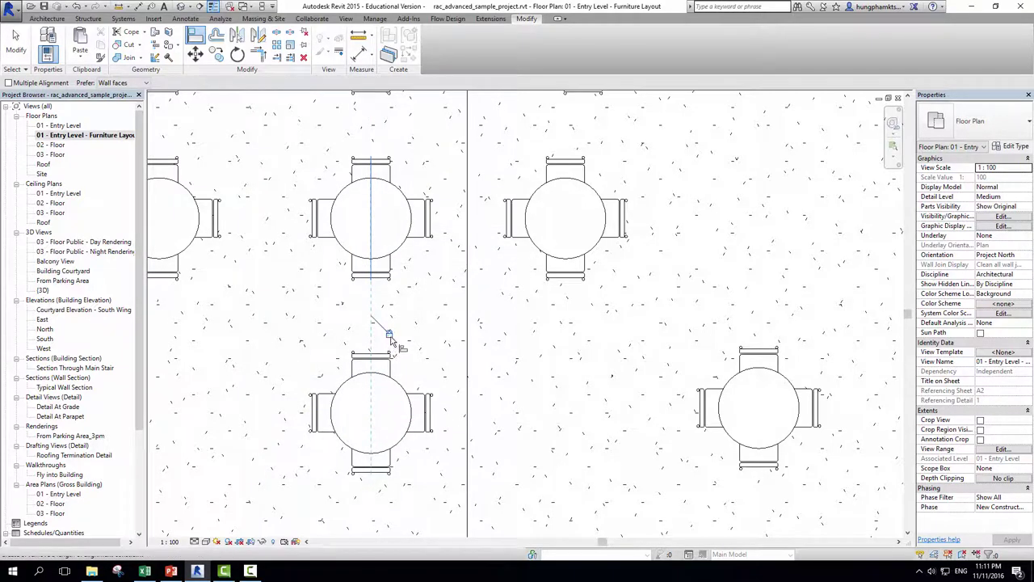
pyautogui.press('Escape')
pyautogui.press('Escape')
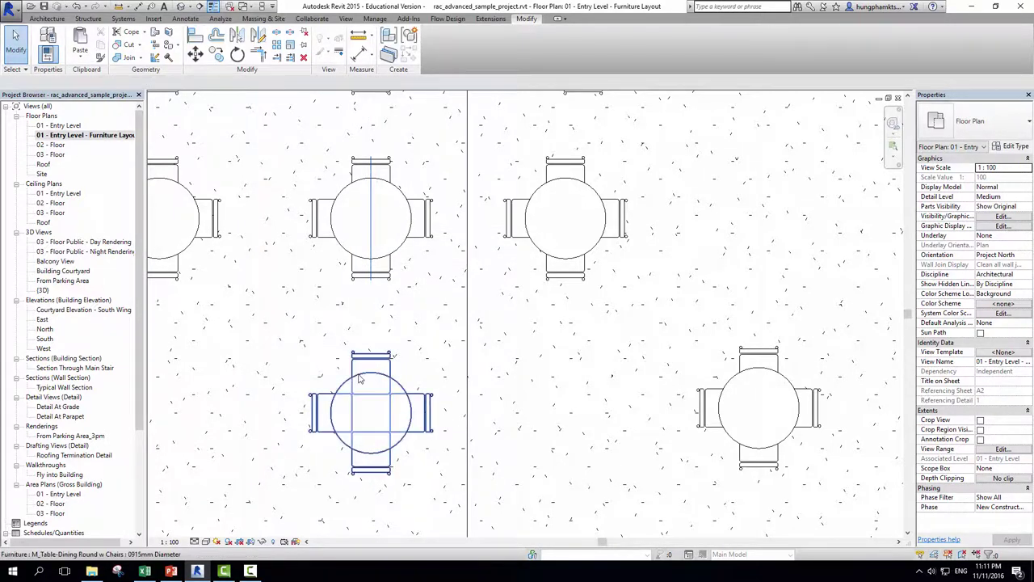
# - Nudge the lower table and align it again, clearing the unsatisfied constraints error
pyautogui.click(409, 393)
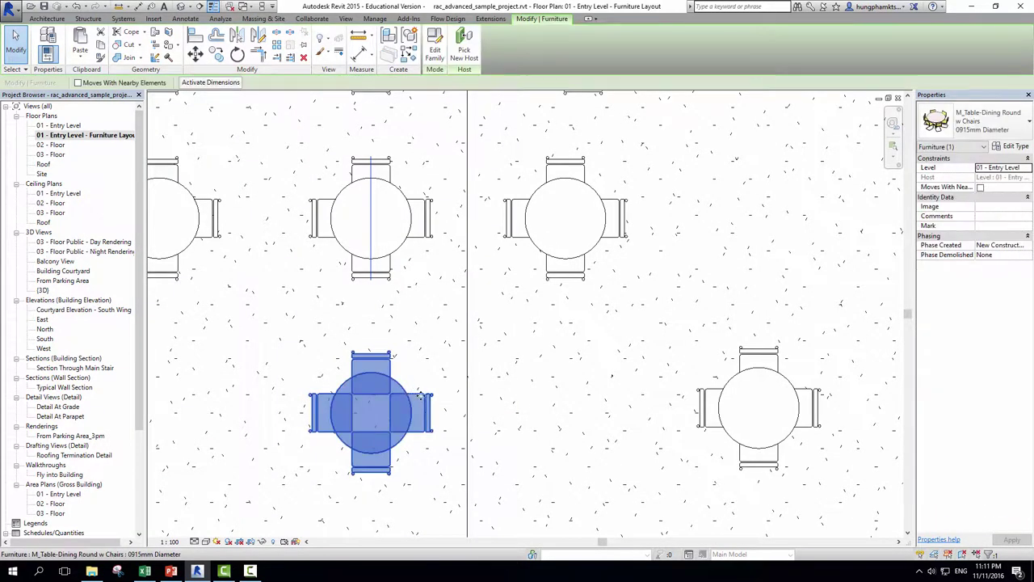
pyautogui.moveTo(420, 396); pyautogui.dragTo(403, 396)
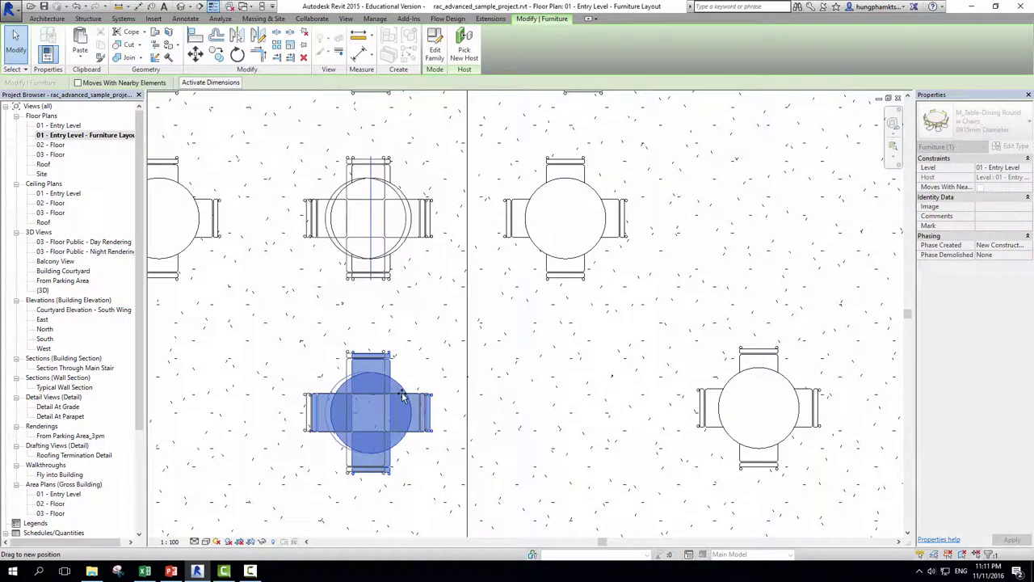
pyautogui.scroll(-1, 403, 396)
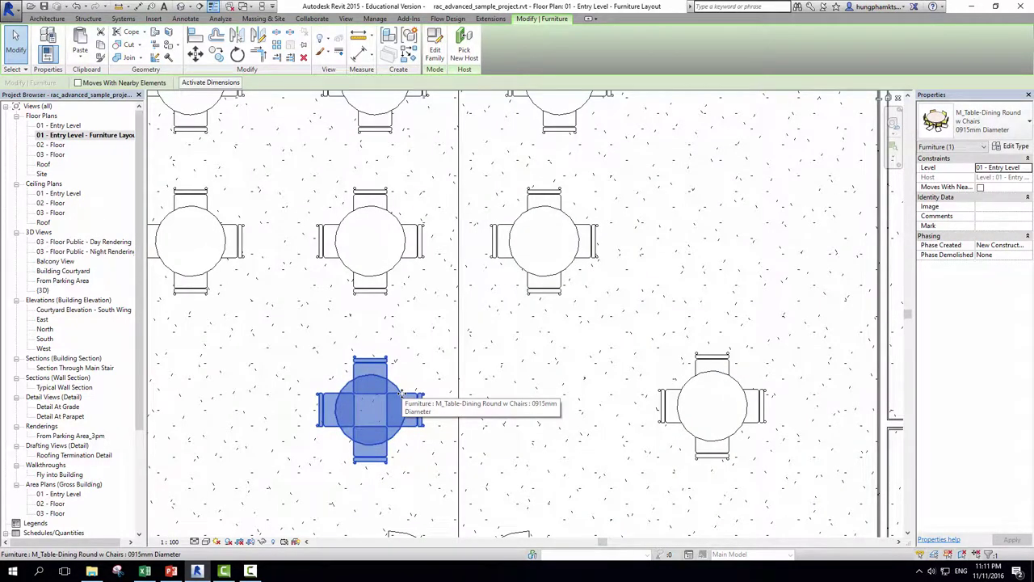
pyautogui.press('Escape')
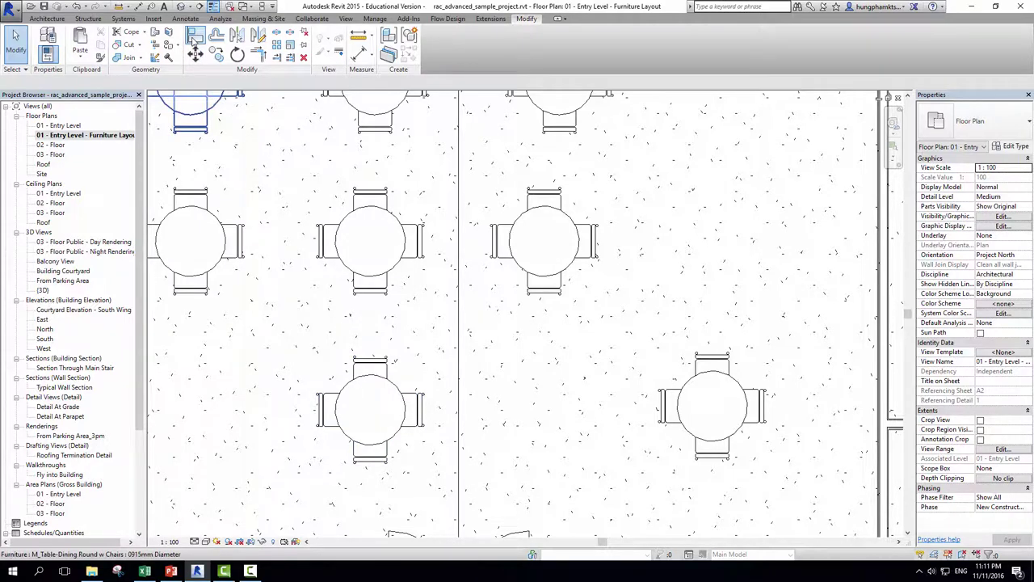
pyautogui.click(193, 40)
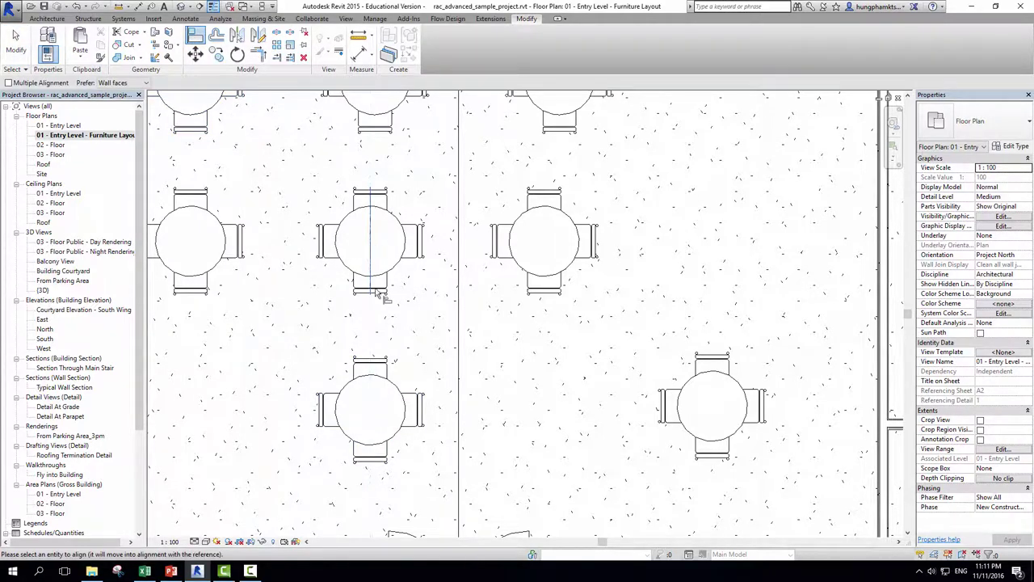
pyautogui.click(370, 404)
pyautogui.click(374, 380)
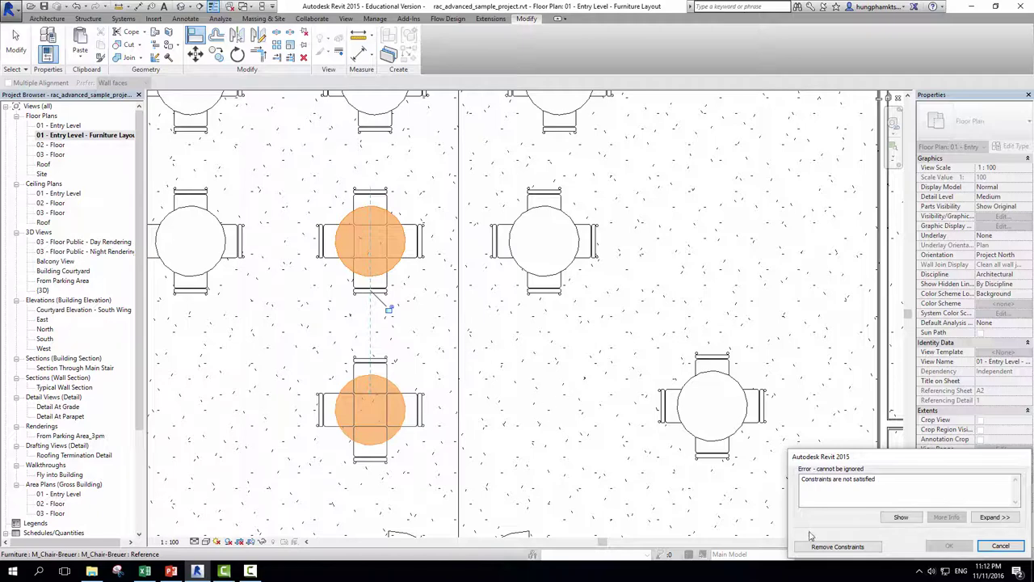
pyautogui.click(838, 546)
pyautogui.scroll(-1, 443, 325)
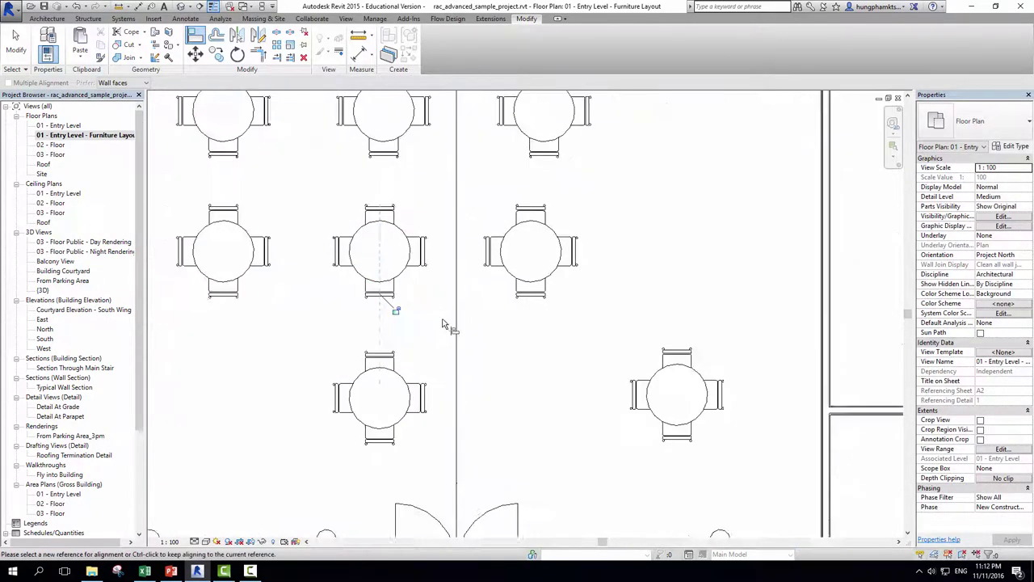
pyautogui.scroll(-3, 443, 325)
pyautogui.press('Escape')
pyautogui.press('Escape')
# - Move the lower middle table toward the right-hand table
pyautogui.click(408, 356)
pyautogui.scroll(2, 408, 356)
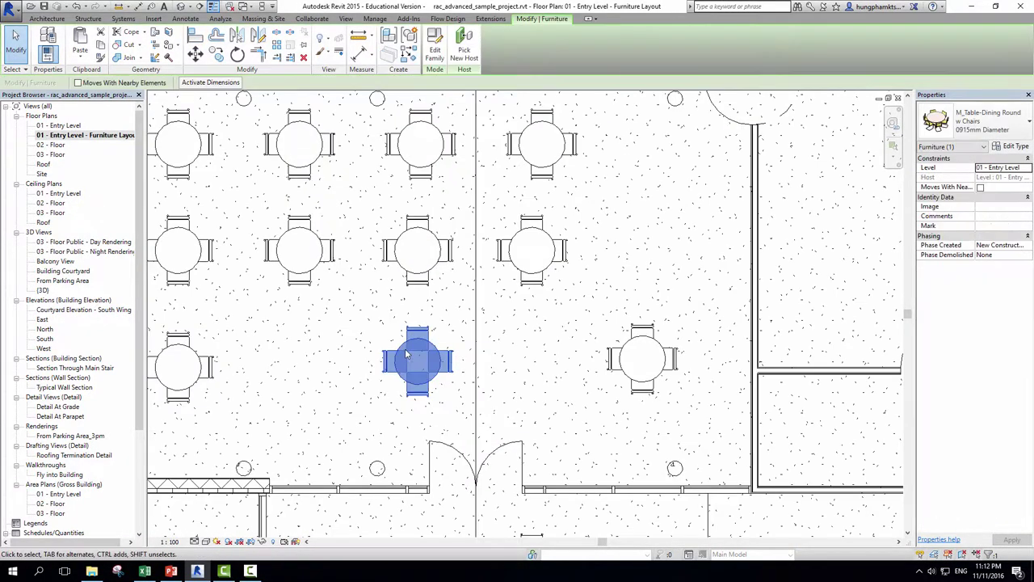
pyautogui.press('Escape')
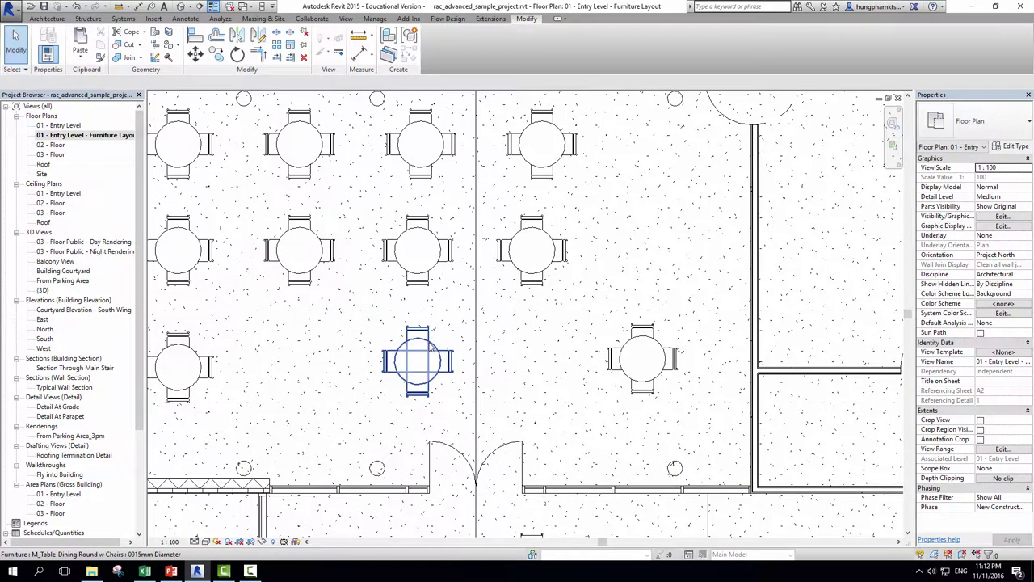
pyautogui.click(431, 345)
pyautogui.moveTo(434, 340)
pyautogui.mouseDown()
pyautogui.moveTo(479, 346)
pyautogui.moveTo(389, 361)
pyautogui.mouseUp()
# - Zoom out and pan to the partitioned rooms near the stairs
pyautogui.scroll(2, 440, 346)
pyautogui.scroll(-2, 390, 364)
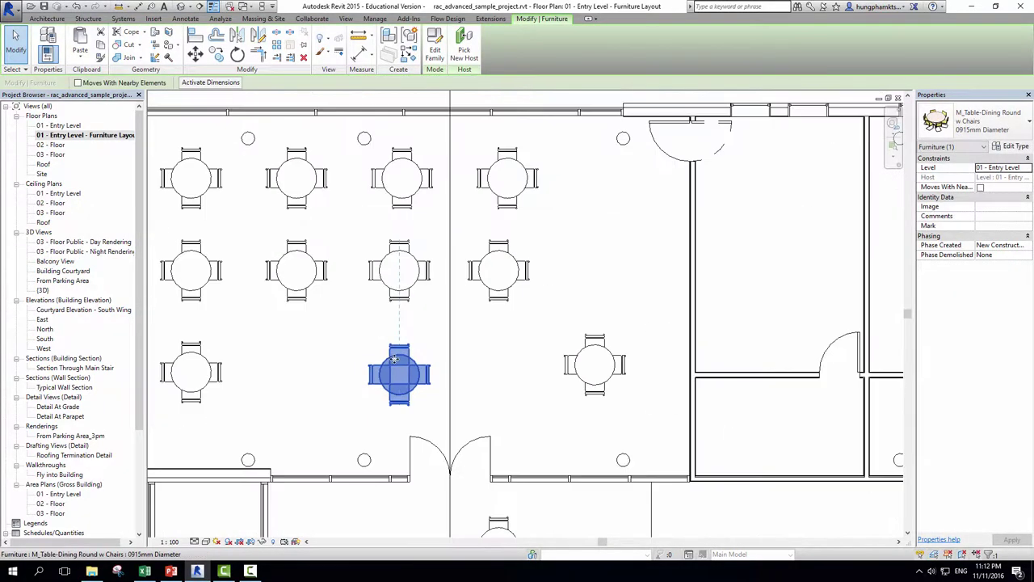
pyautogui.scroll(-2, 390, 364)
pyautogui.scroll(-1, 389, 364)
pyautogui.moveTo(669, 396); pyautogui.dragTo(493, 388, button='middle')
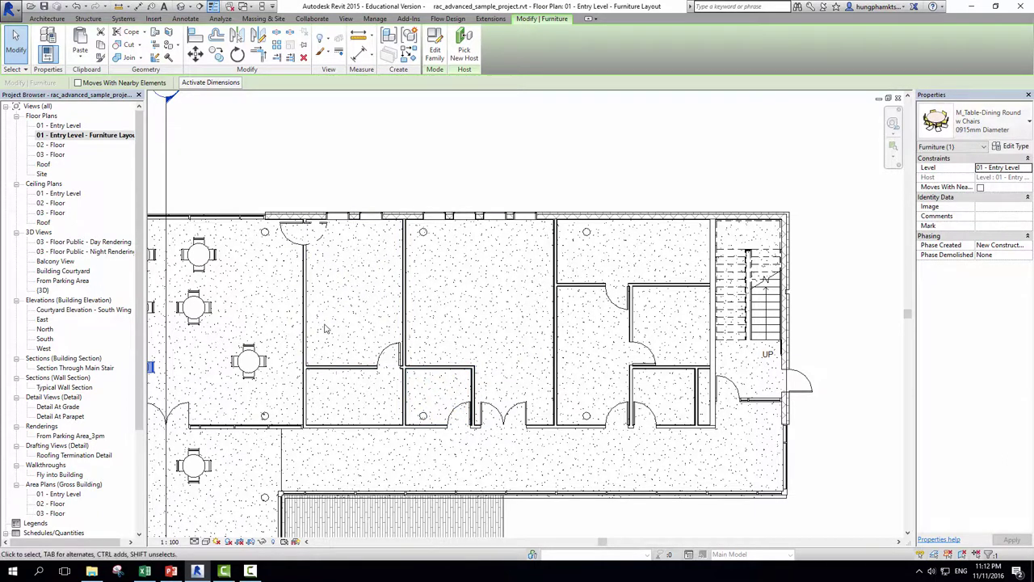
# - With Align, pick the upper partition wall face as the reference
pyautogui.scroll(2, 331, 334)
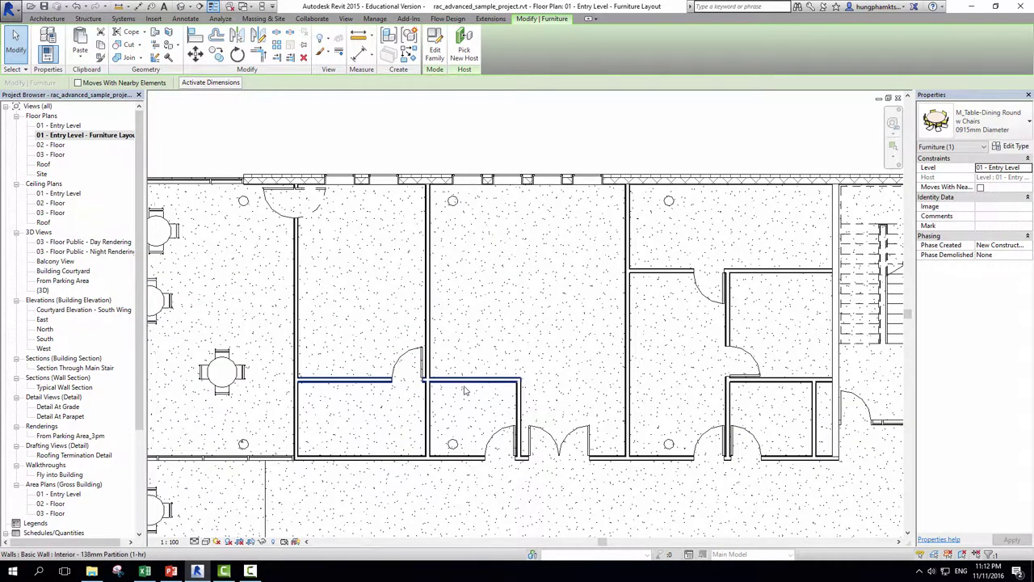
pyautogui.scroll(-3, 465, 392)
pyautogui.scroll(-2, 461, 365)
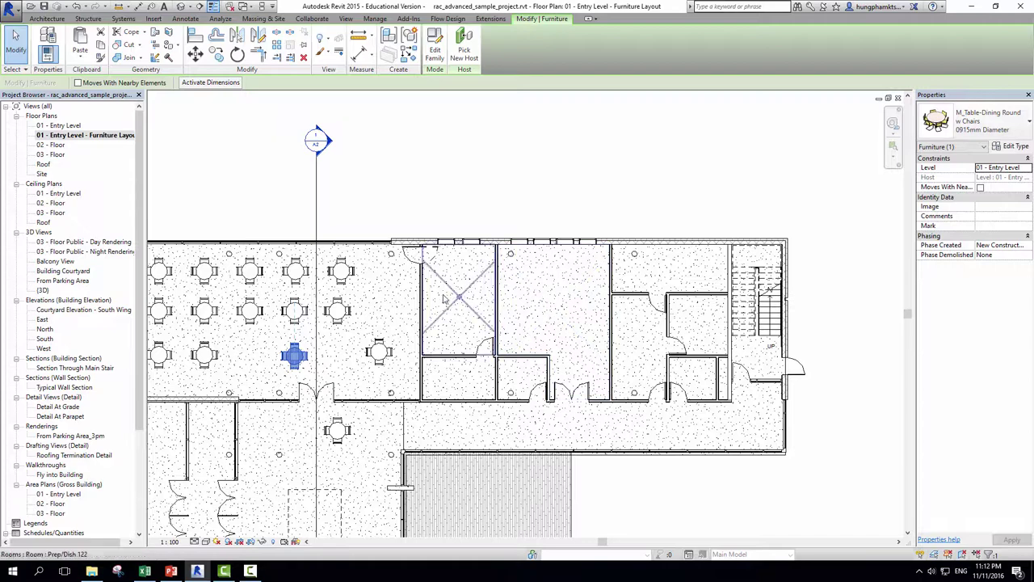
pyautogui.scroll(2, 565, 335)
pyautogui.scroll(1, 508, 363)
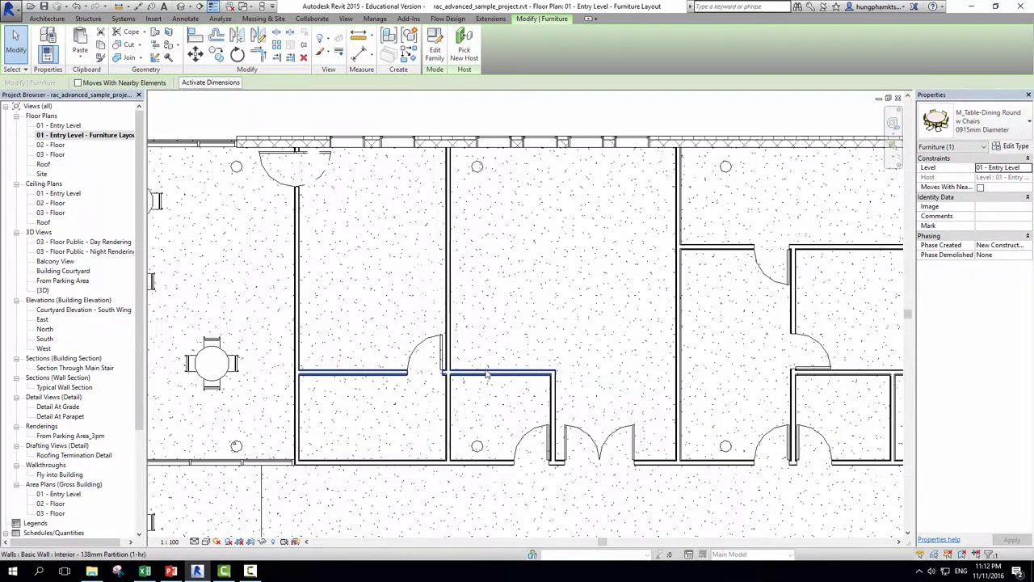
pyautogui.click(194, 37)
pyautogui.scroll(-2, 619, 240)
pyautogui.scroll(2, 565, 259)
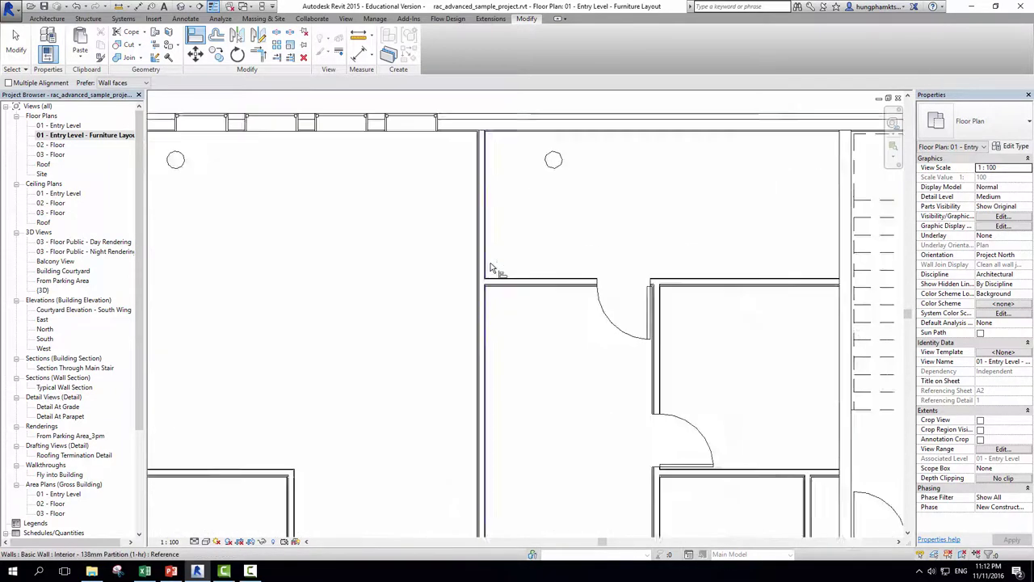
pyautogui.scroll(2, 541, 271)
pyautogui.scroll(1, 448, 298)
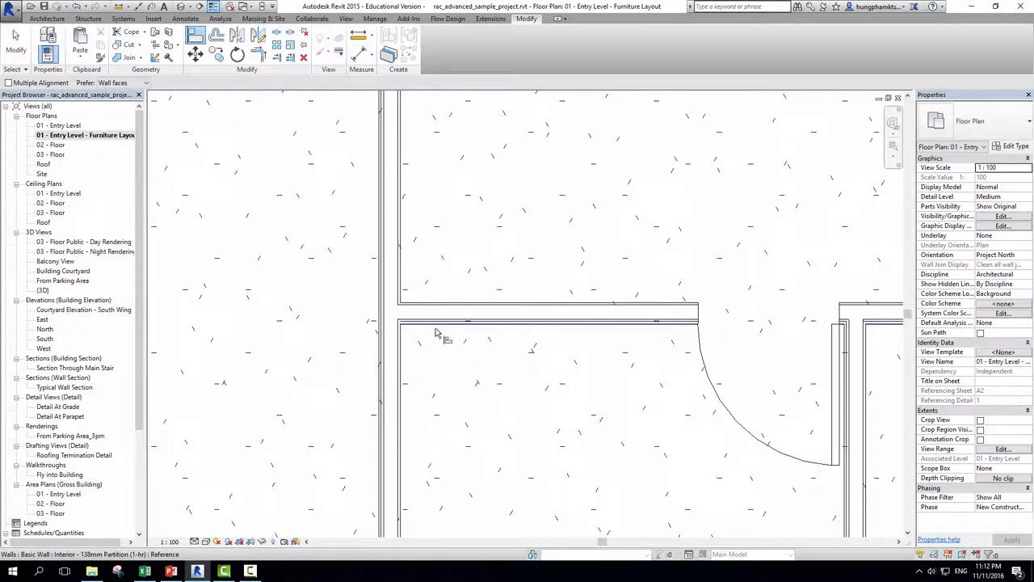
pyautogui.scroll(2, 432, 336)
pyautogui.click(431, 299)
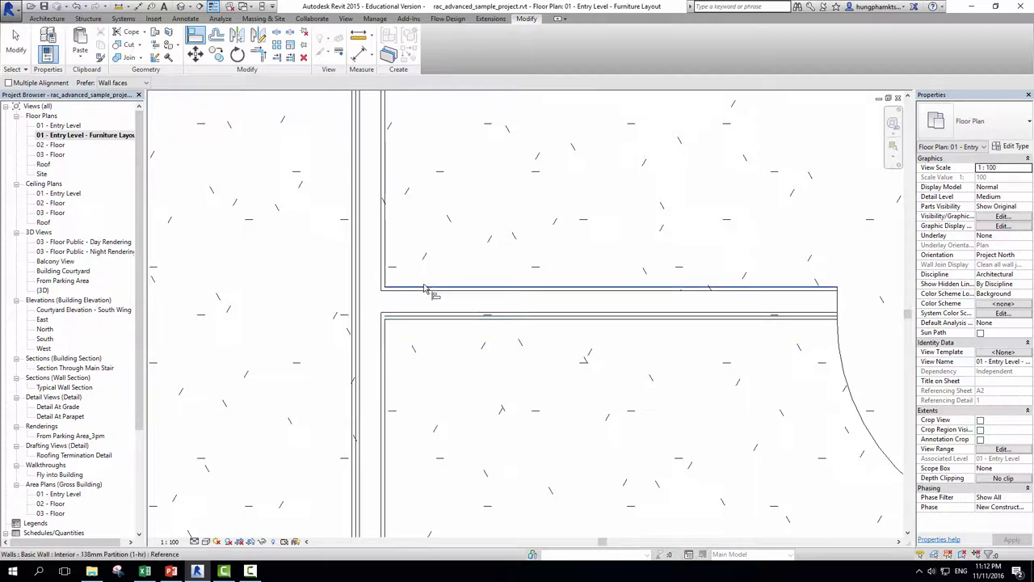
pyautogui.click(424, 289)
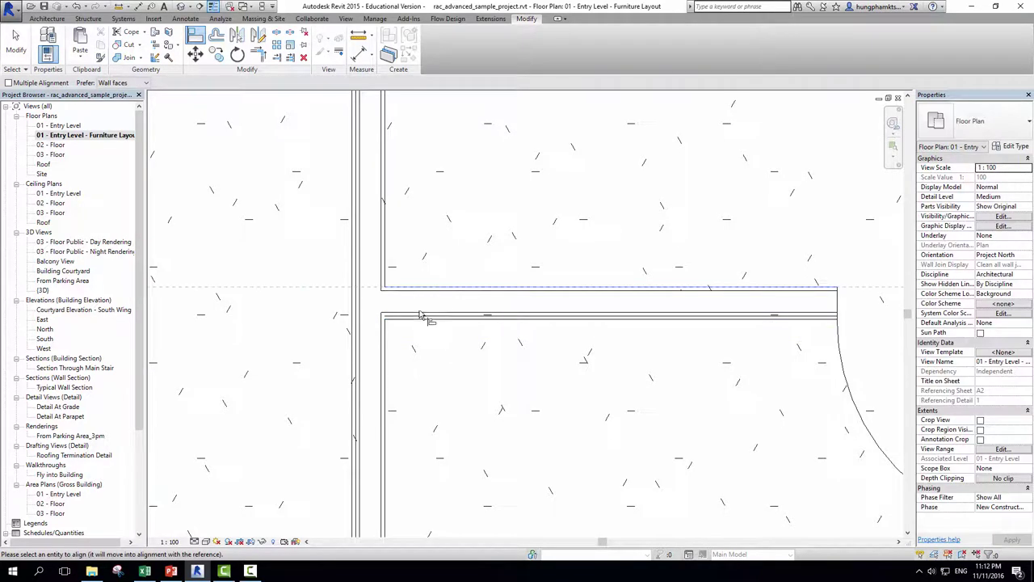
# - Align the other partition wall to that face and delete the redundant room
pyautogui.scroll(-3, 529, 353)
pyautogui.scroll(-3, 478, 354)
pyautogui.scroll(2, 478, 353)
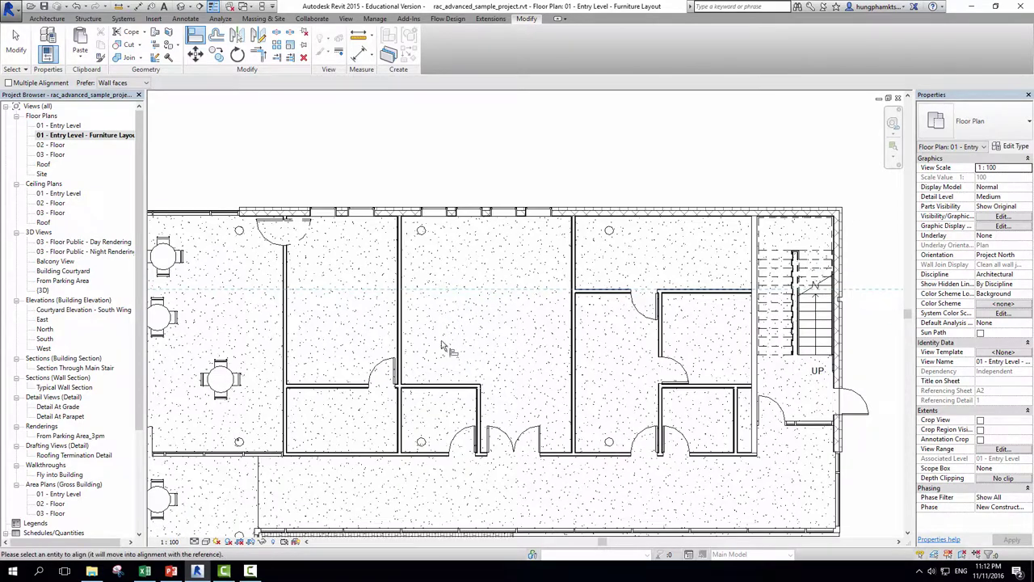
pyautogui.scroll(1, 441, 394)
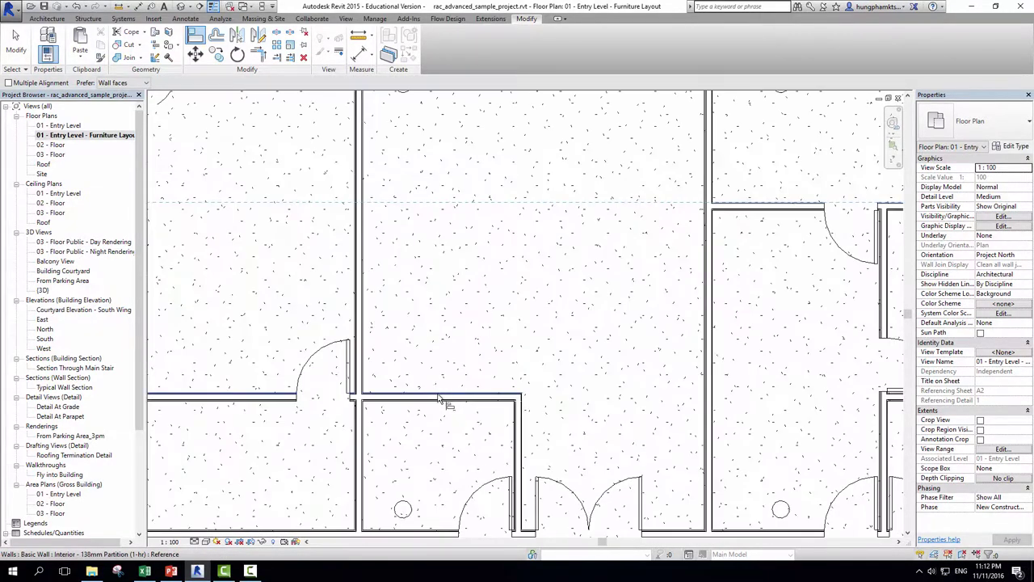
pyautogui.scroll(1, 372, 396)
pyautogui.scroll(2, 381, 396)
pyautogui.scroll(1, 382, 391)
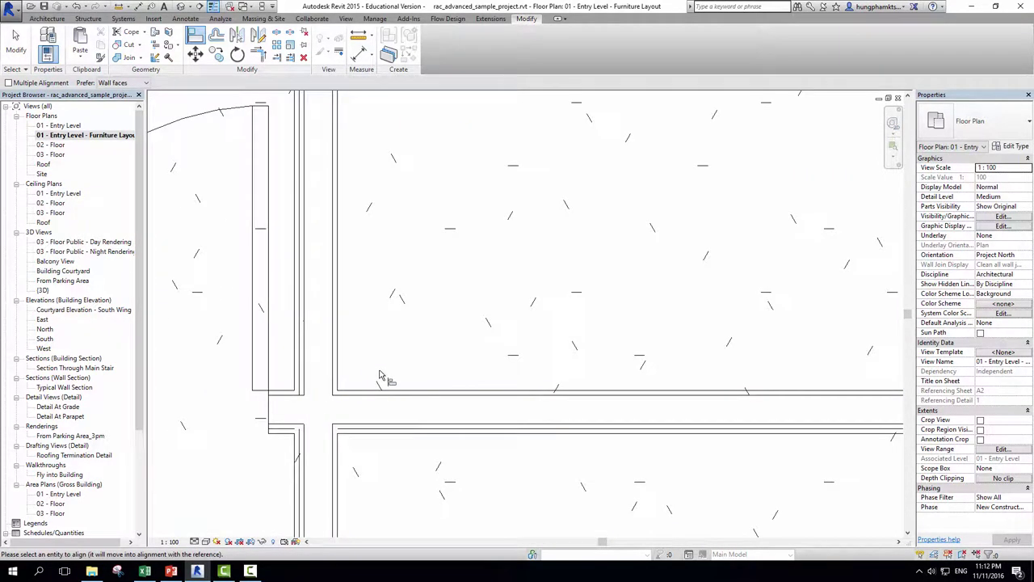
pyautogui.click(390, 388)
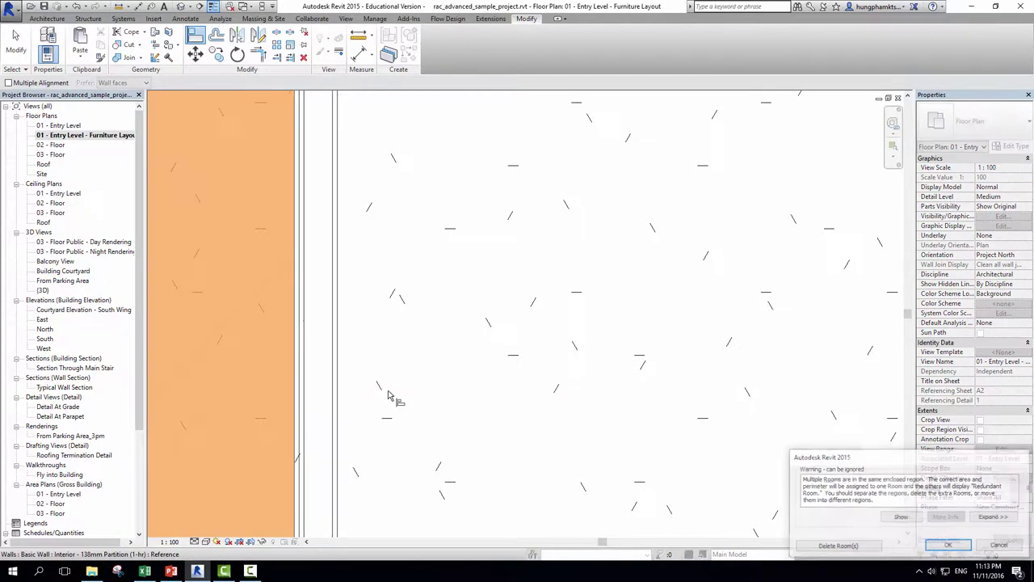
pyautogui.scroll(-1, 392, 389)
pyautogui.scroll(-3, 573, 418)
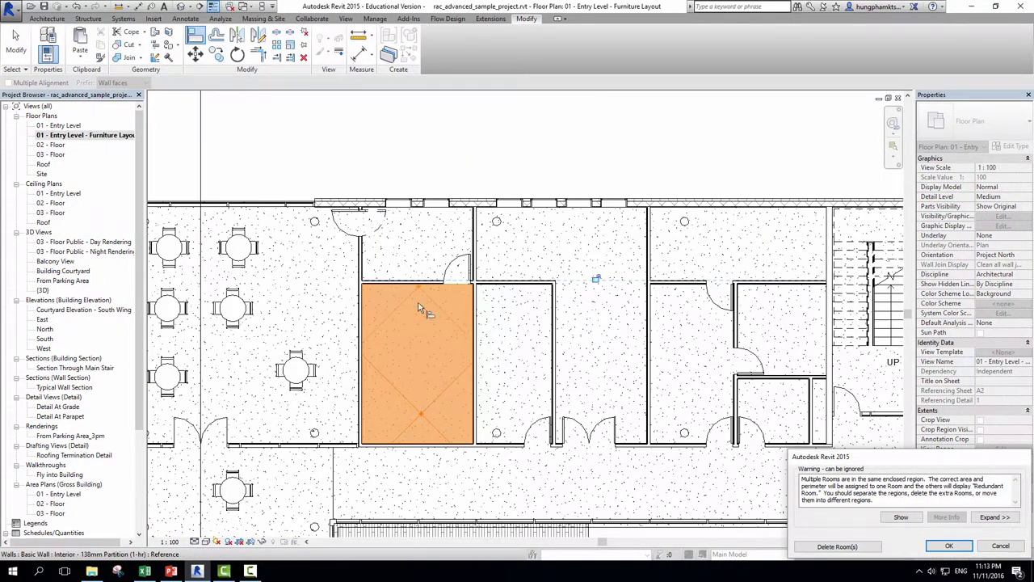
pyautogui.click(842, 548)
pyautogui.scroll(4, 445, 275)
# - Finish the wall alignment and bring the building's top wing into view
pyautogui.press('Escape')
pyautogui.scroll(-1, 407, 316)
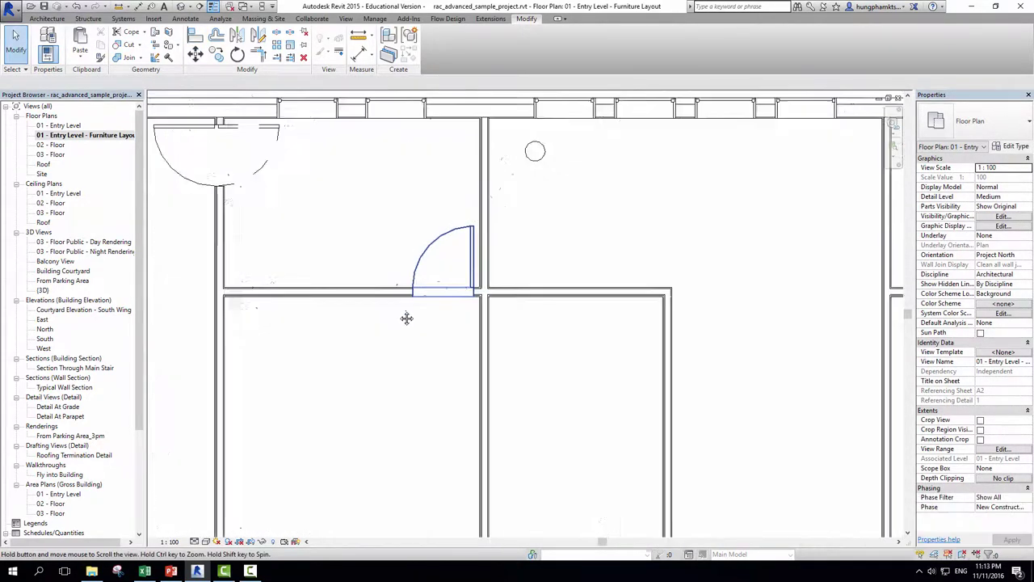
pyautogui.scroll(-1, 406, 316)
pyautogui.scroll(-1, 445, 328)
pyautogui.scroll(-2, 501, 404)
pyautogui.moveTo(501, 404)
pyautogui.mouseDown(button='middle')
pyautogui.moveTo(353, 283)
pyautogui.moveTo(359, 414)
pyautogui.mouseUp(button='middle')
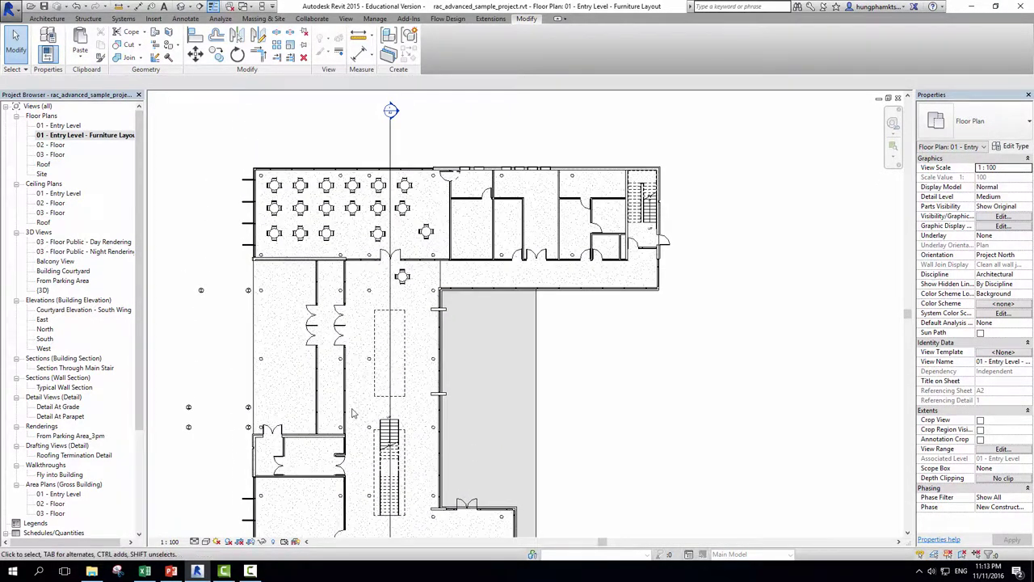
pyautogui.scroll(2, 560, 322)
pyautogui.scroll(1, 554, 339)
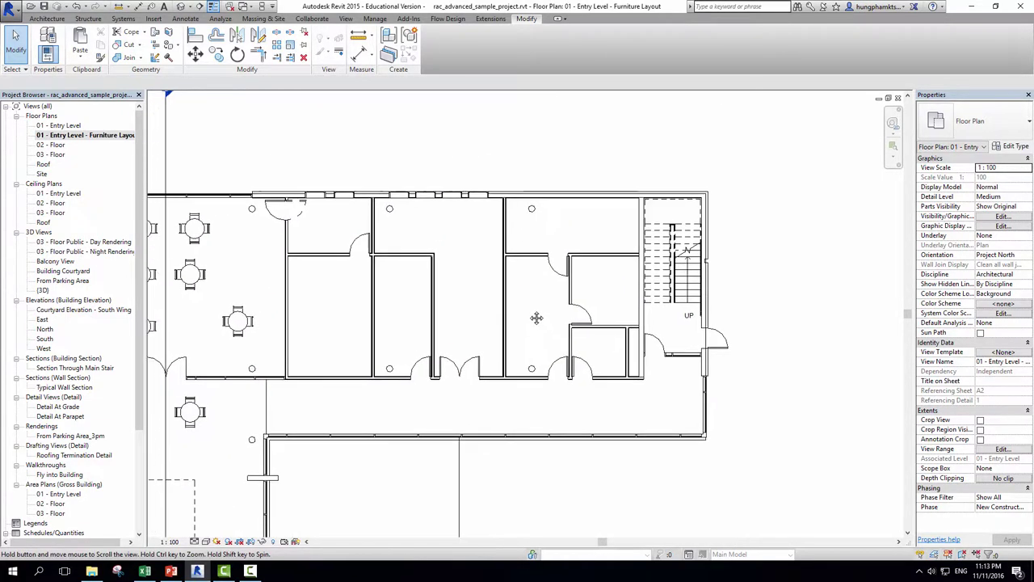
pyautogui.scroll(1, 549, 364)
pyautogui.scroll(1, 543, 391)
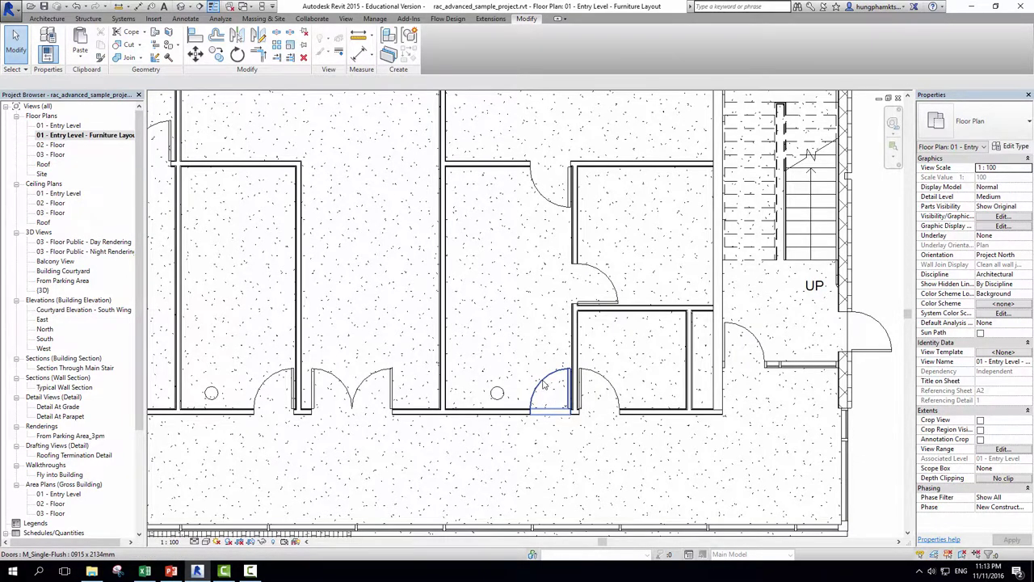
# - Try moving the lower door, dismissing the elements-will-be-deleted warning
pyautogui.click(544, 385)
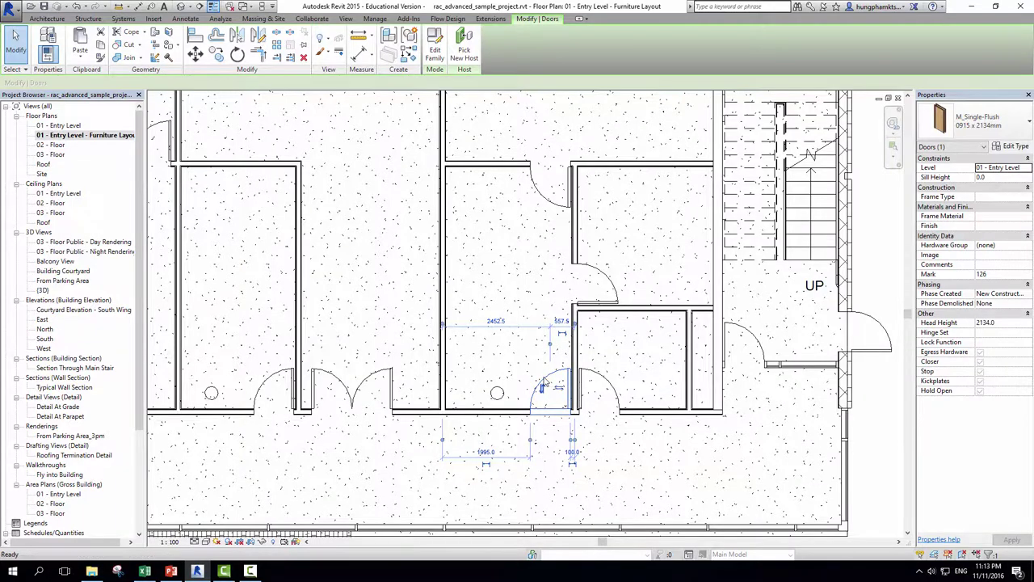
pyautogui.press('v')
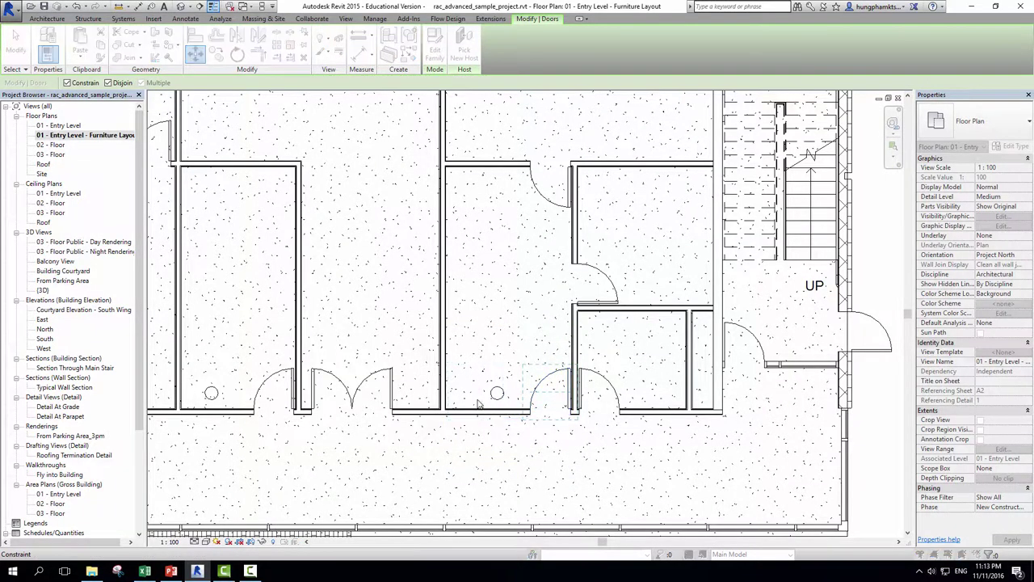
pyautogui.click(479, 404)
pyautogui.click(555, 322)
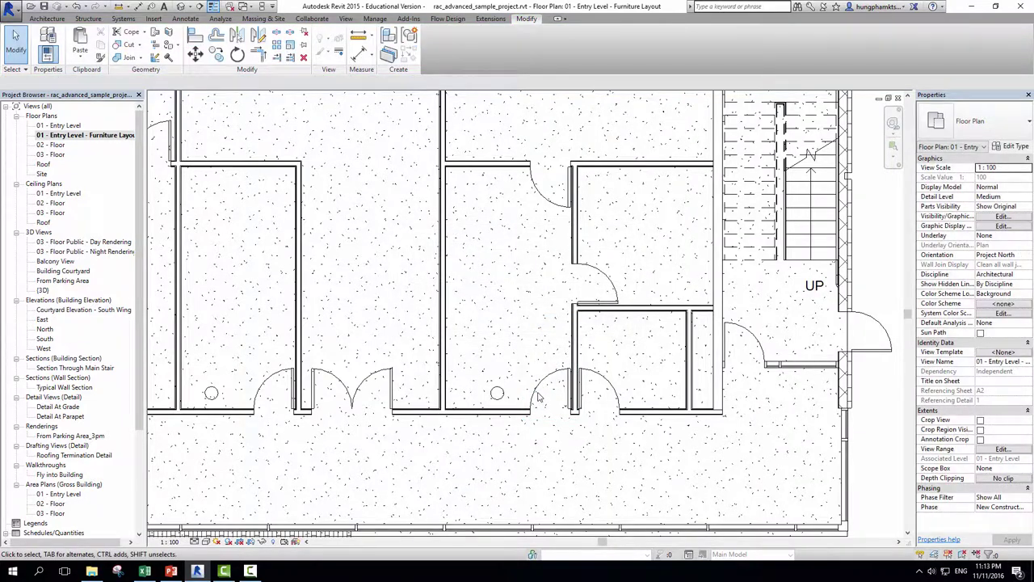
pyautogui.click(538, 394)
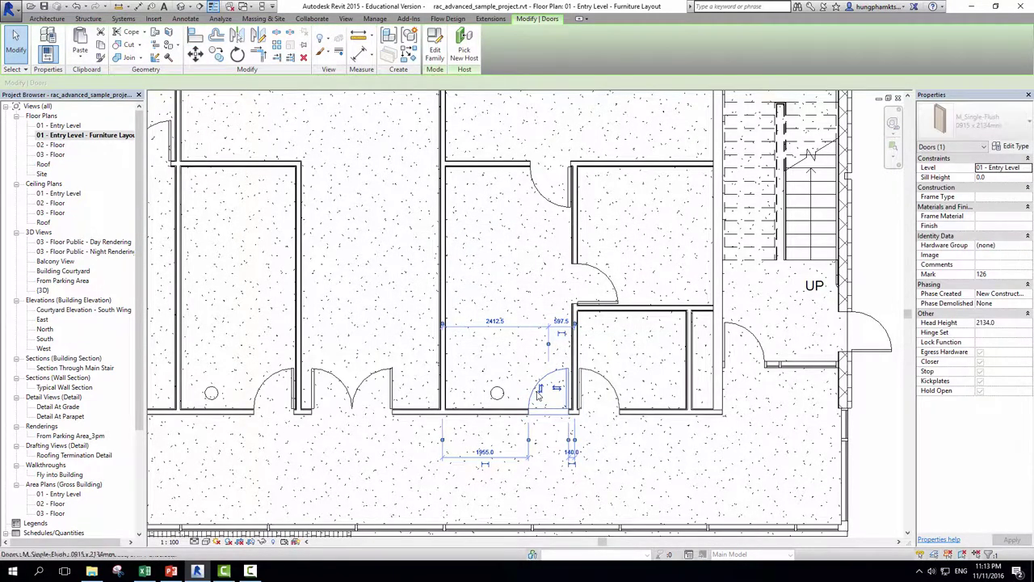
pyautogui.click(553, 237)
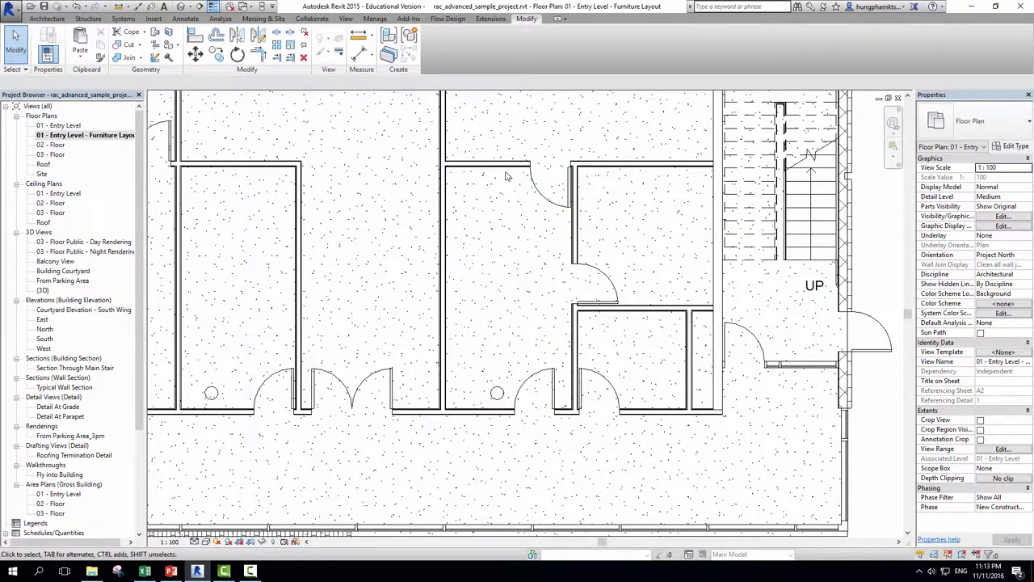
# - Align the lower door to the upper door's edge with AL, then exit via Modify
pyautogui.press('a')
pyautogui.press('l')
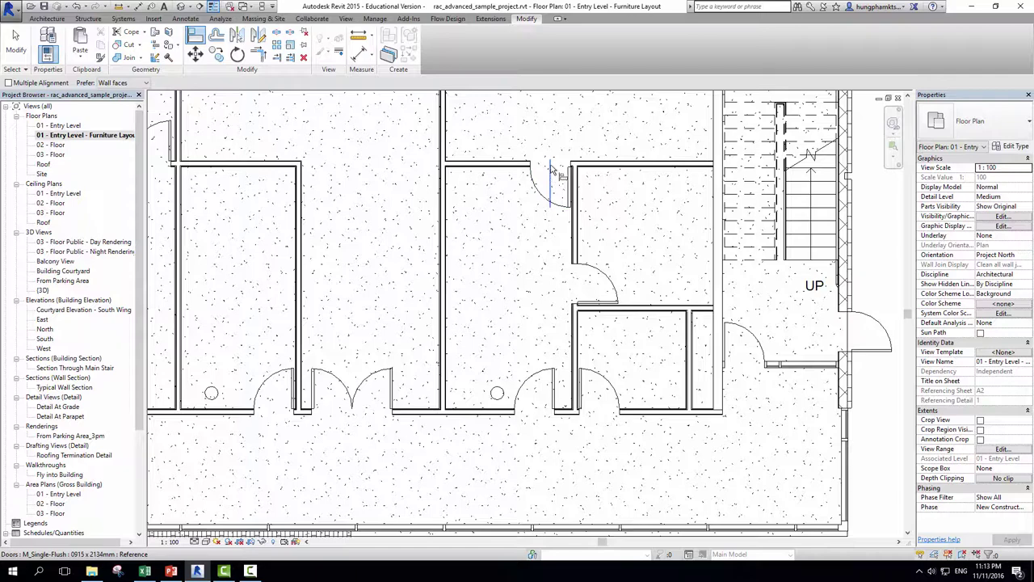
pyautogui.scroll(2, 553, 166)
pyautogui.scroll(2, 545, 164)
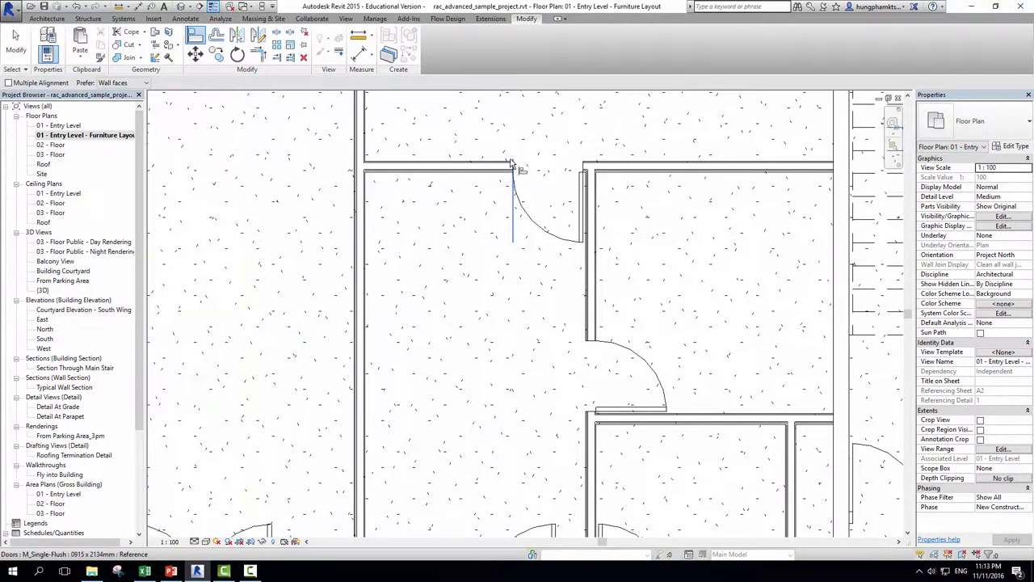
pyautogui.click(514, 206)
pyautogui.moveTo(535, 331); pyautogui.dragTo(527, 226, button='middle')
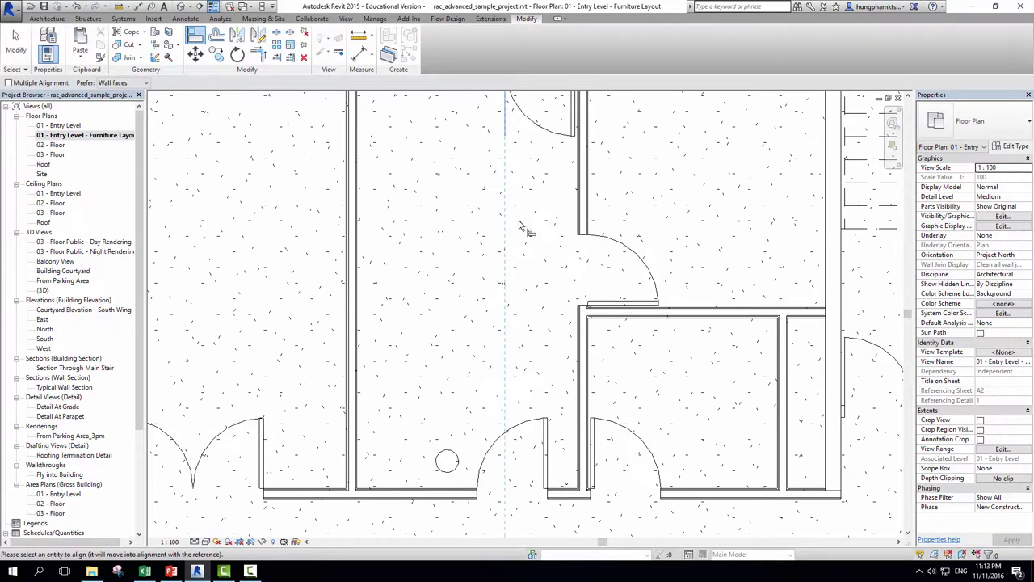
pyautogui.click(477, 490)
pyautogui.scroll(-2, 474, 445)
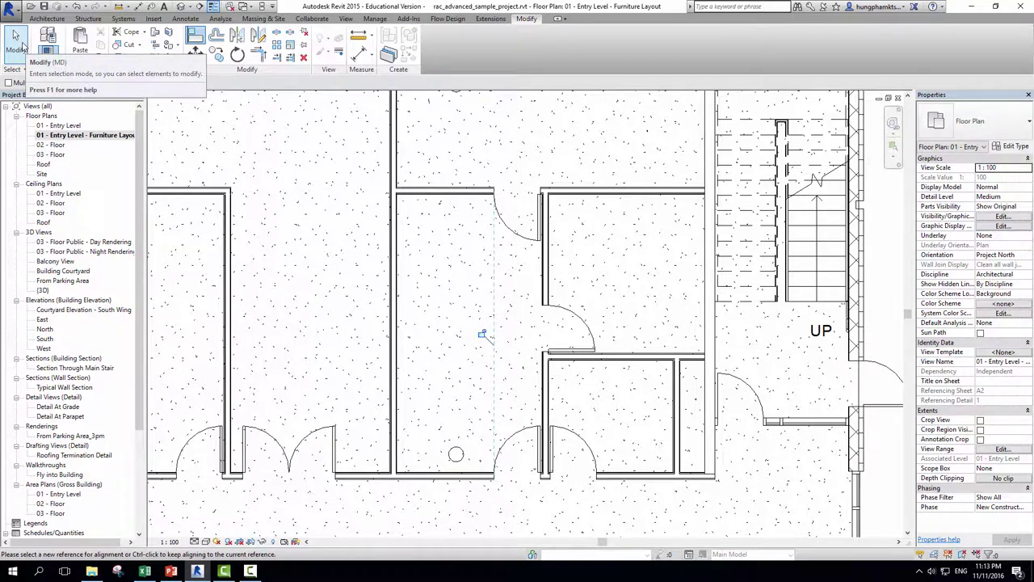
pyautogui.click(25, 46)
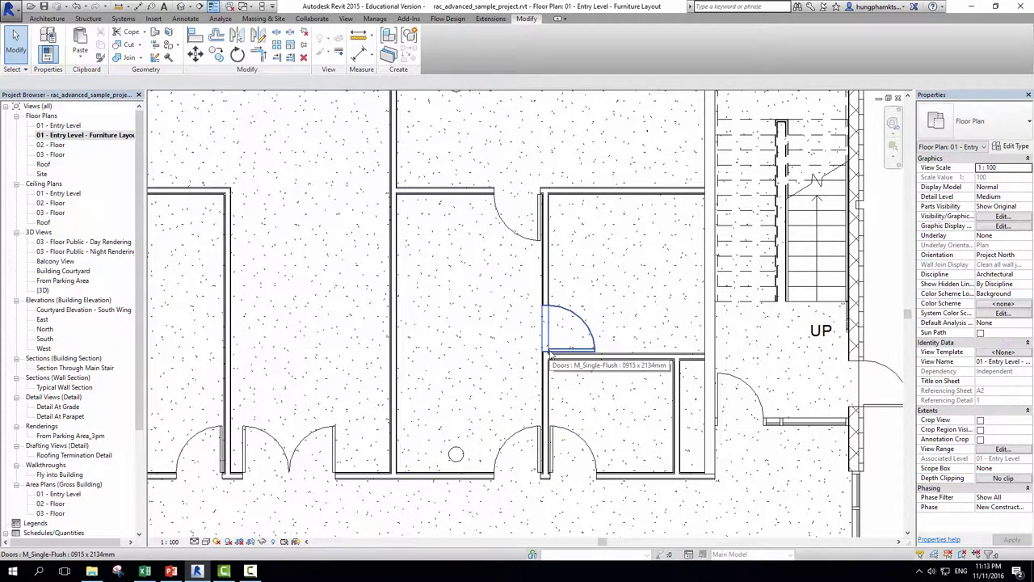
pyautogui.scroll(-3, 549, 354)
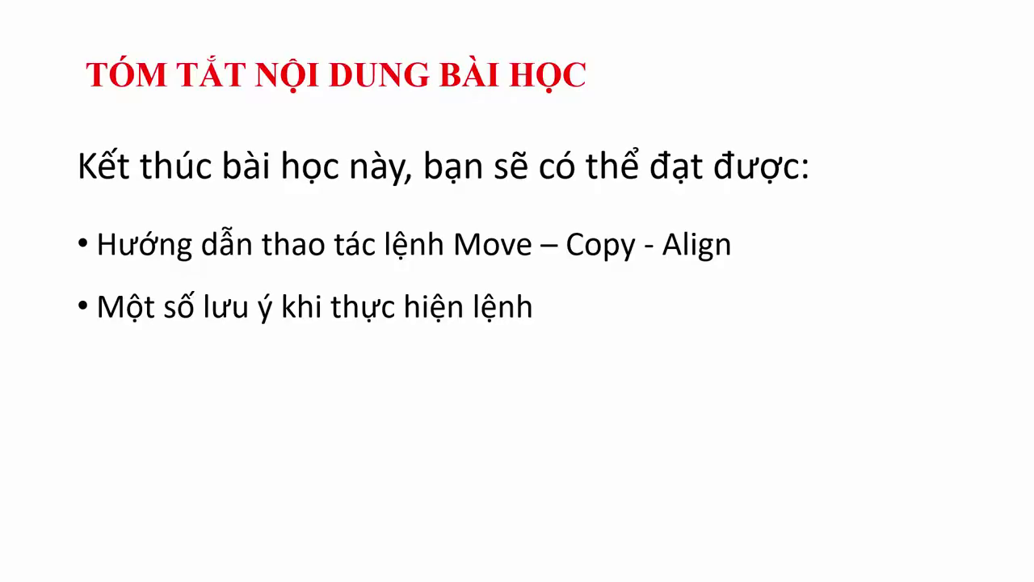